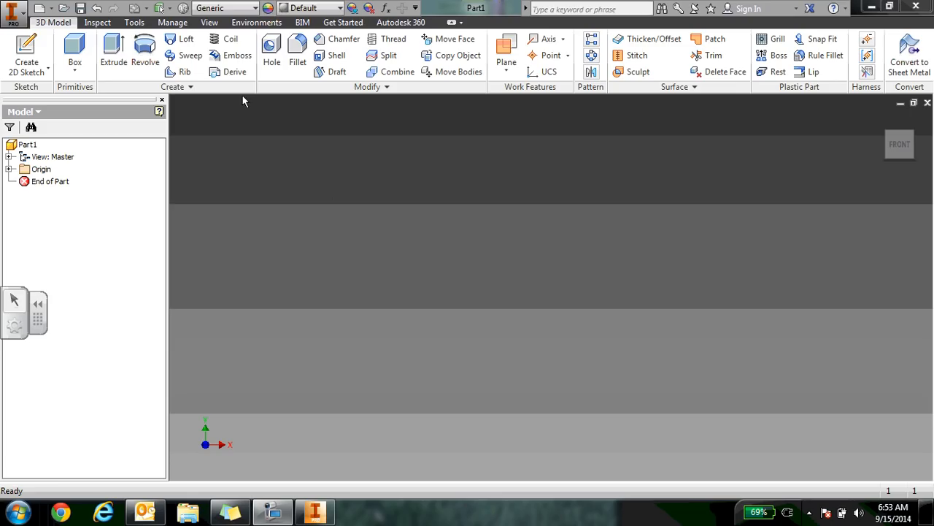
Begin saving the part under a new name and choose User Drive (U:) as the save location
left_click(20, 14)
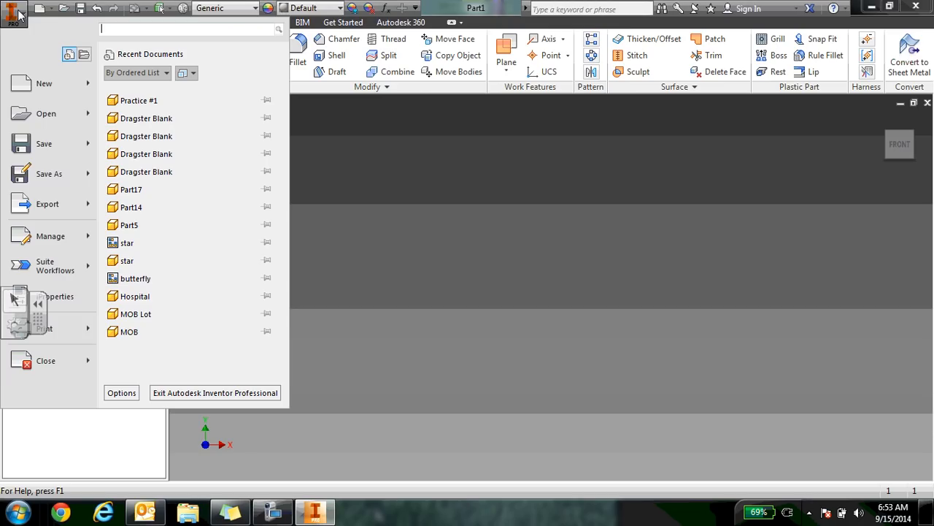
left_click(62, 175)
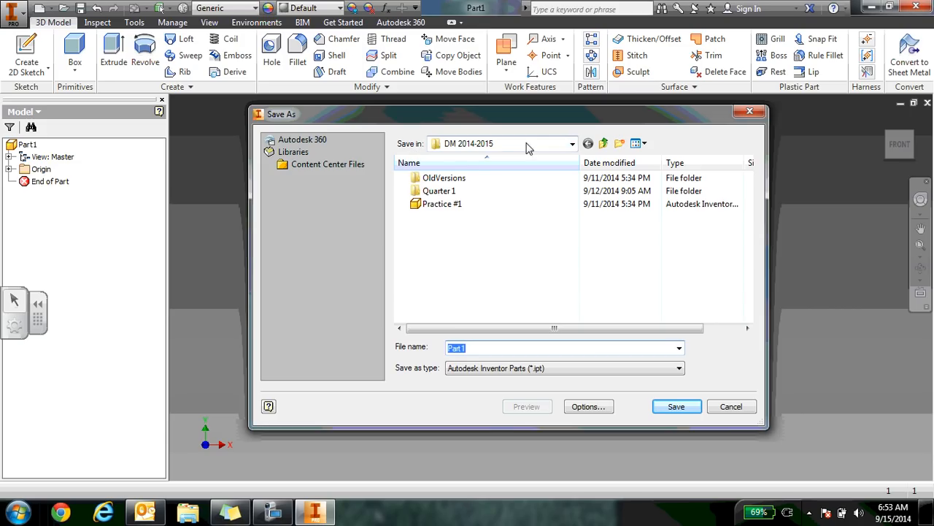
left_click(573, 145)
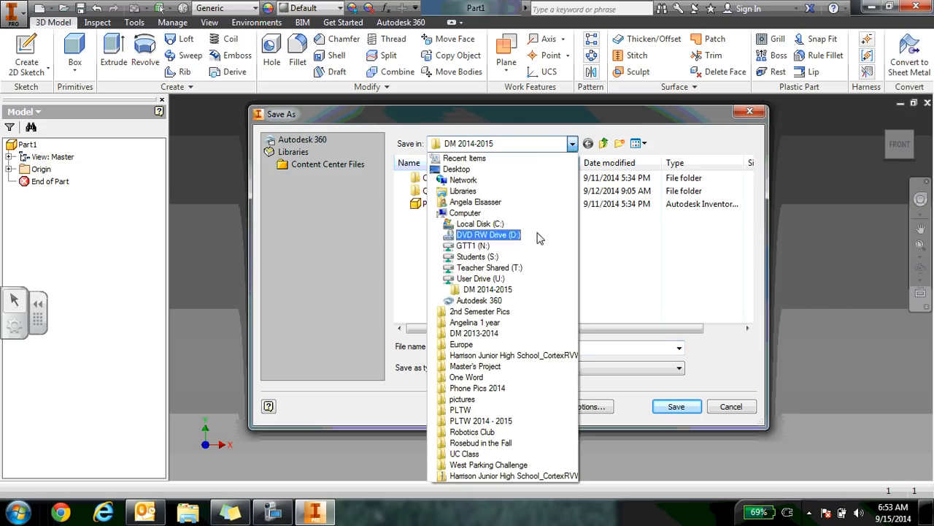
left_click(481, 279)
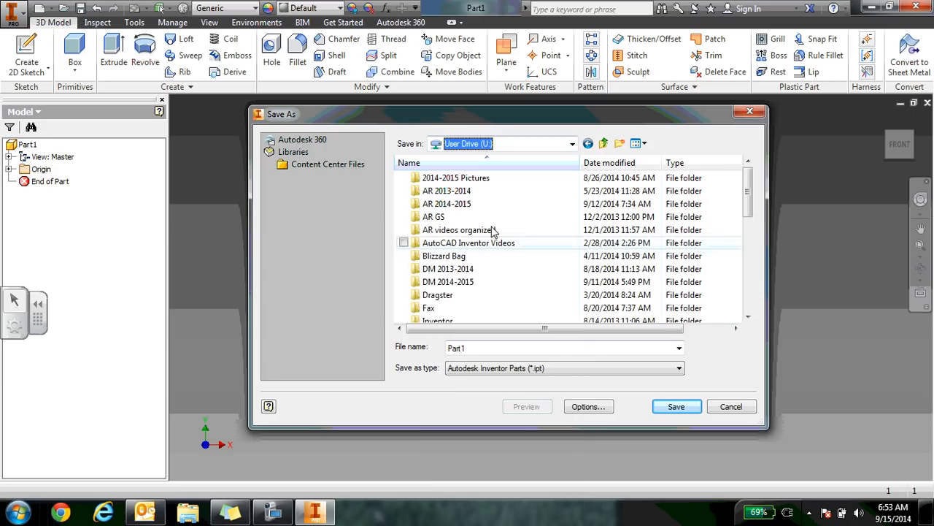
Name the part file "Sample Part 1" and save it
left_click(501, 349)
type("Sam")
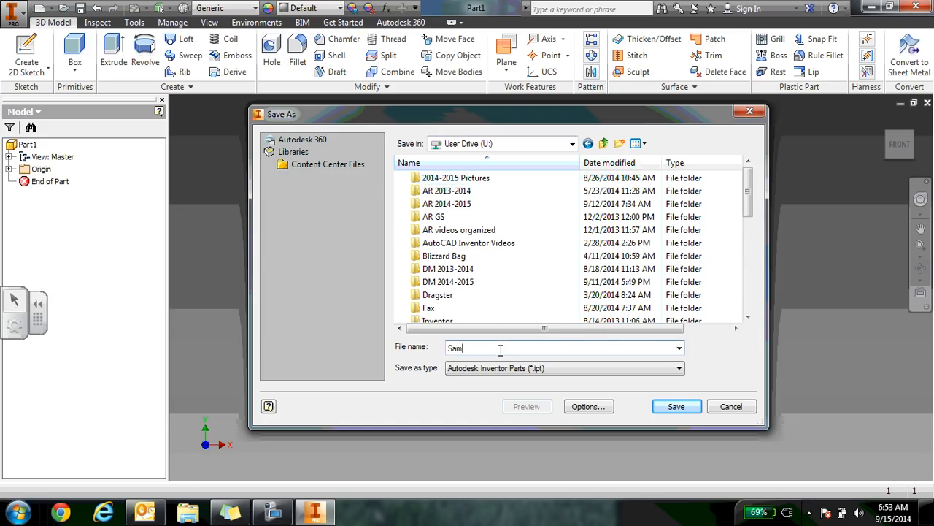
type("ple PArt 1")
key("BackSpace")
key("BackSpace")
key("BackSpace")
key("BackSpace")
key("BackSpace")
type("art1")
key("BackSpace")
type("1")
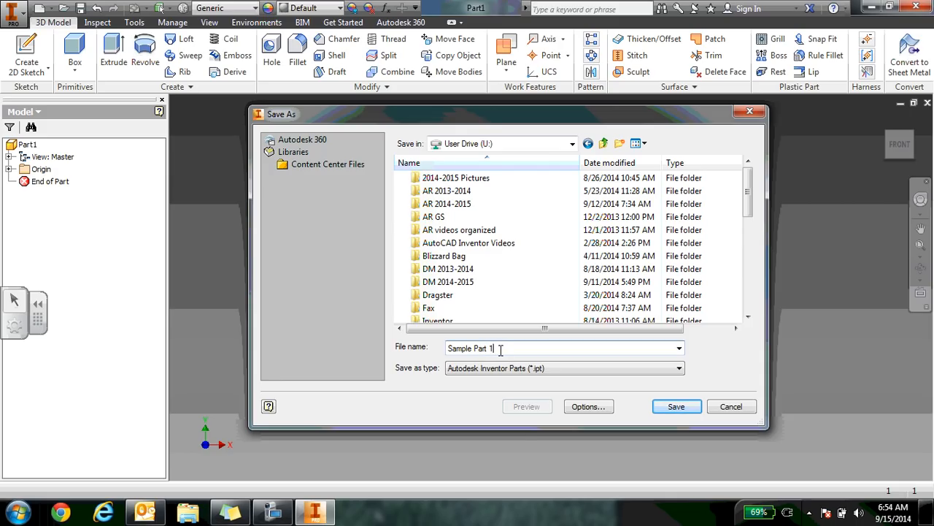
left_click(685, 410)
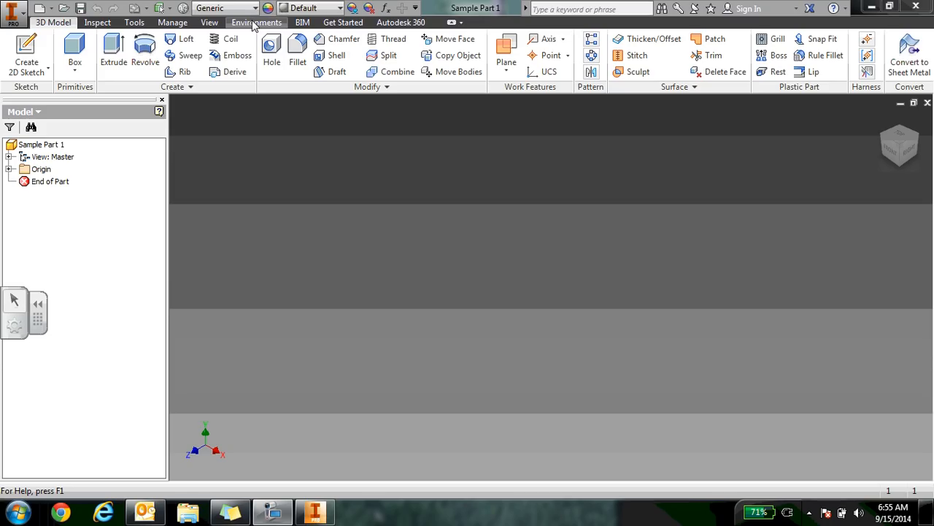
left_click(91, 23)
left_click(128, 23)
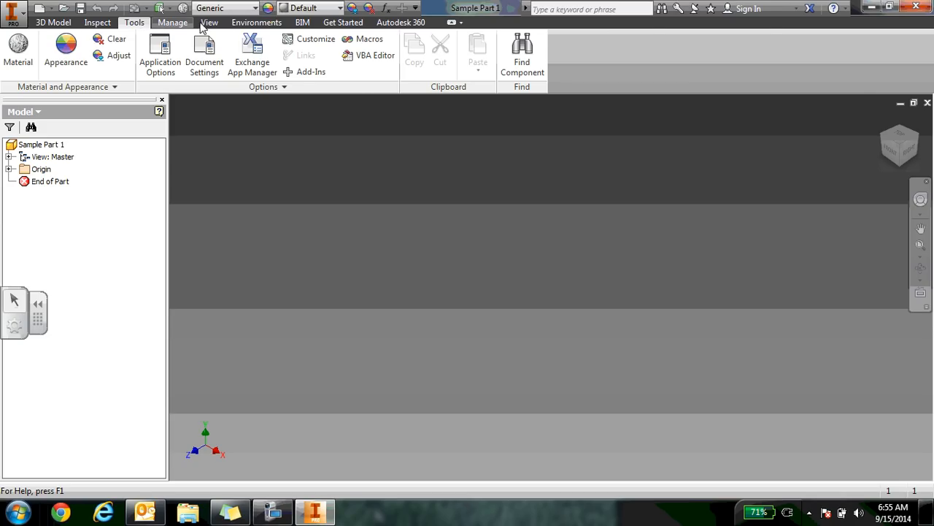
left_click(183, 24)
left_click(209, 24)
left_click(270, 24)
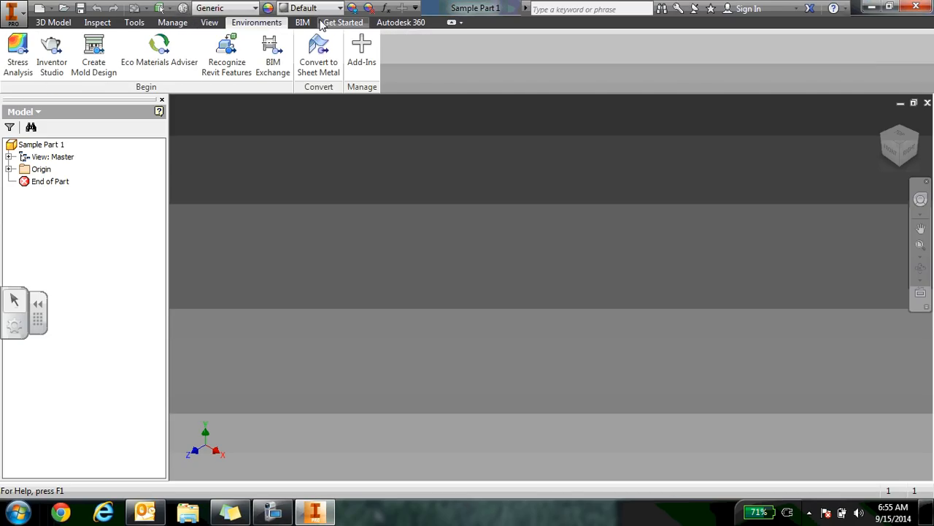
left_click(311, 24)
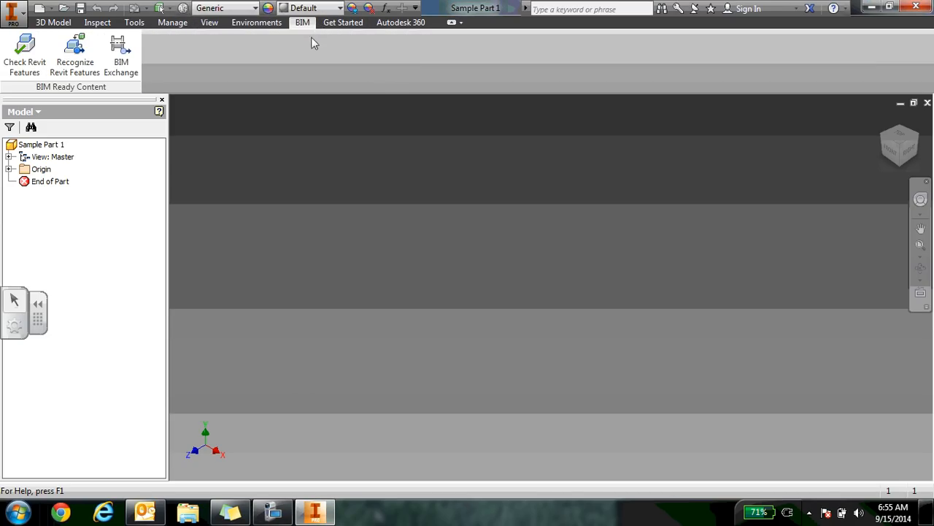
Return to the 3D modelling tools and open the choice between a 2D and a 3D sketch
left_click(56, 23)
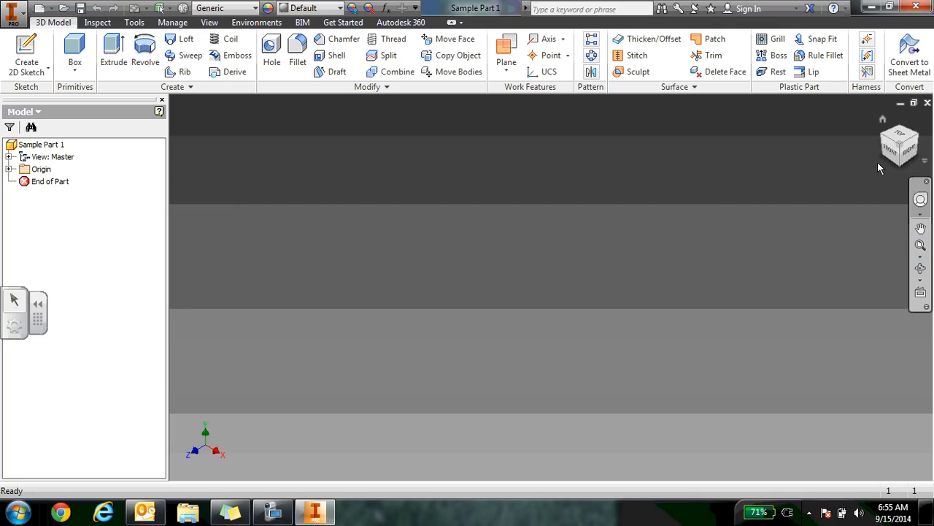
left_click(46, 73)
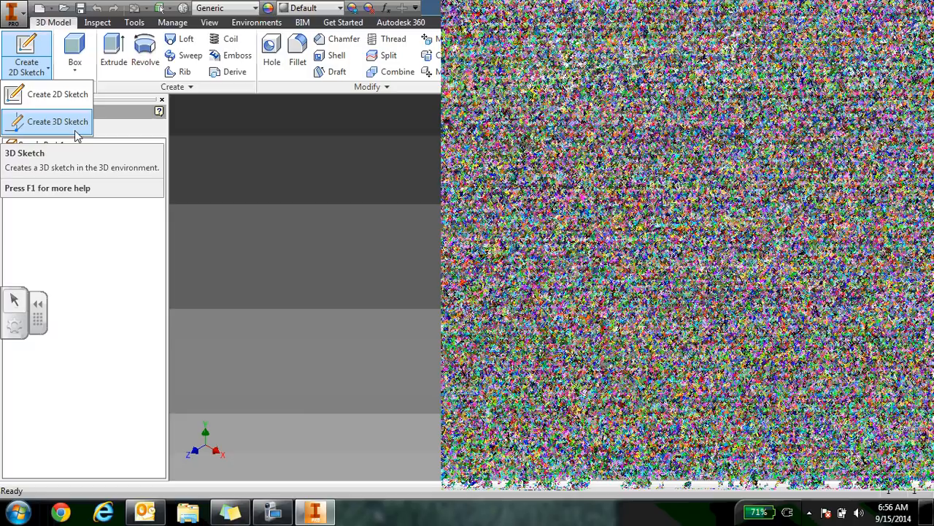
Draw three small rectangles in a column left of the large rectangle, the lowest about 0.07 by 0.14 in
left_click(227, 172)
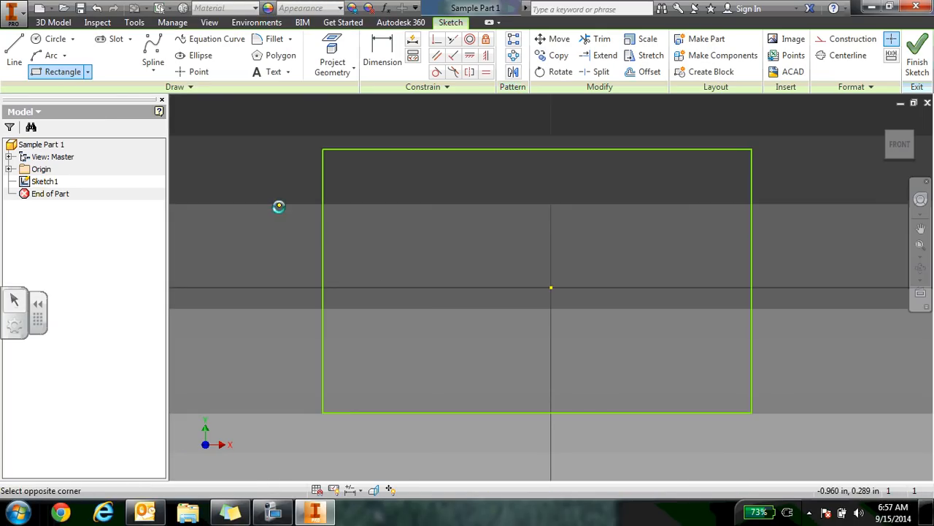
left_click(279, 205)
left_click(231, 268)
left_click(275, 301)
left_click(259, 345)
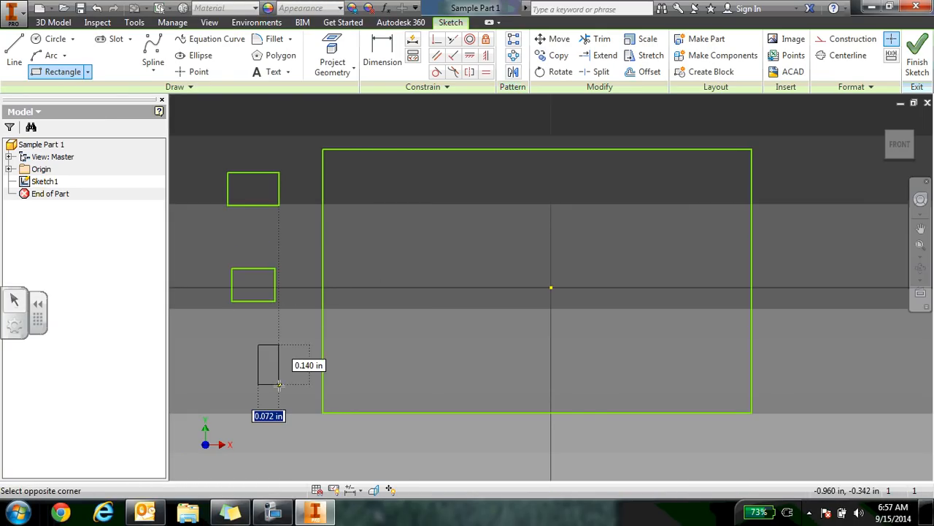
left_click(278, 387)
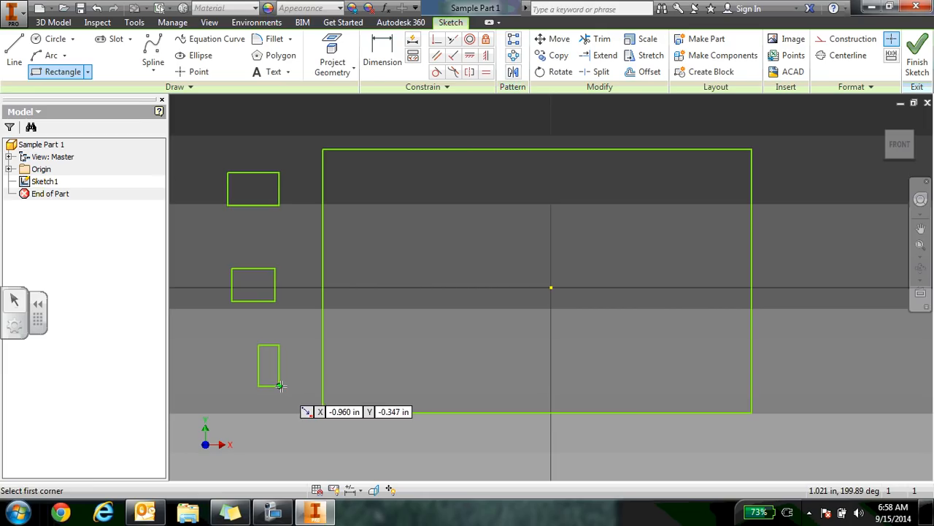
right_click(221, 131)
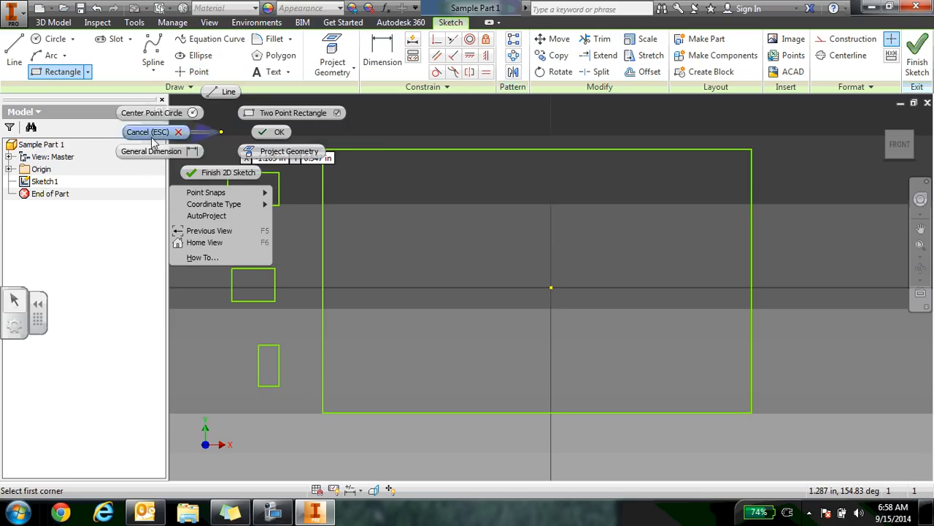
left_click(268, 136)
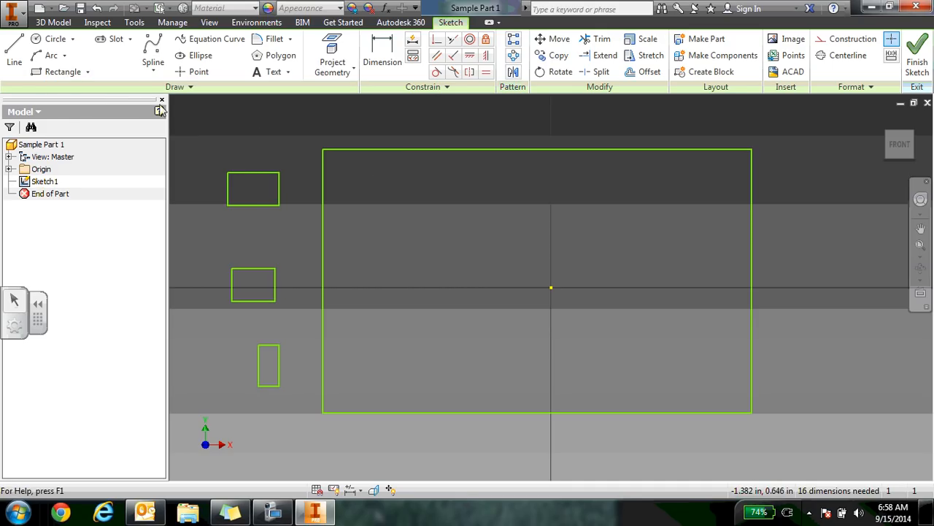
Undo the three small rectangles so that only the large rectangle is left in the sketch
left_click(97, 8)
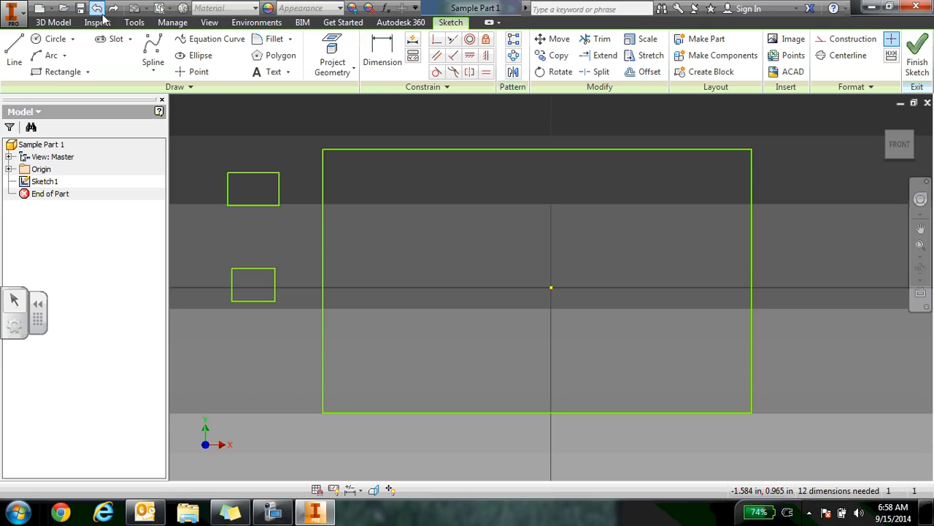
left_click(97, 9)
left_click(102, 14)
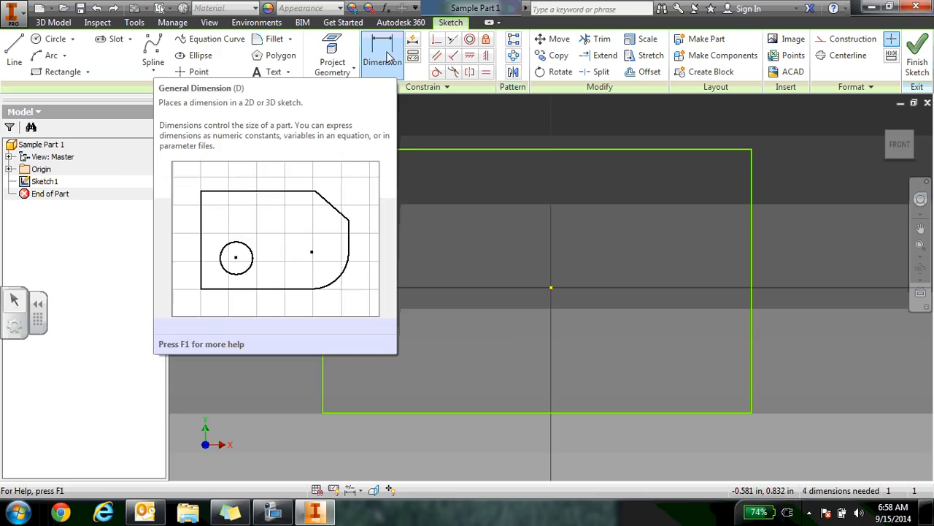
Dimension the large rectangle's top edge above the shape and set its length to 8 in
left_click(389, 63)
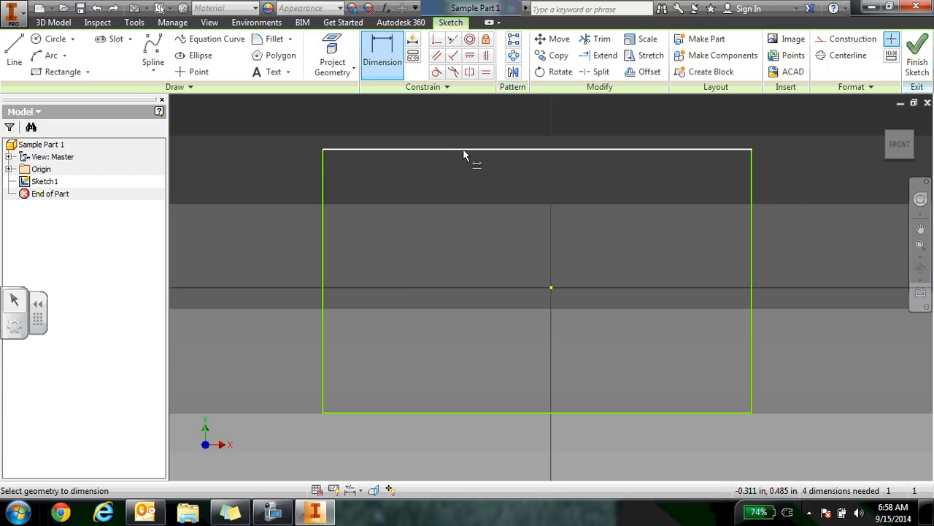
left_click(463, 151)
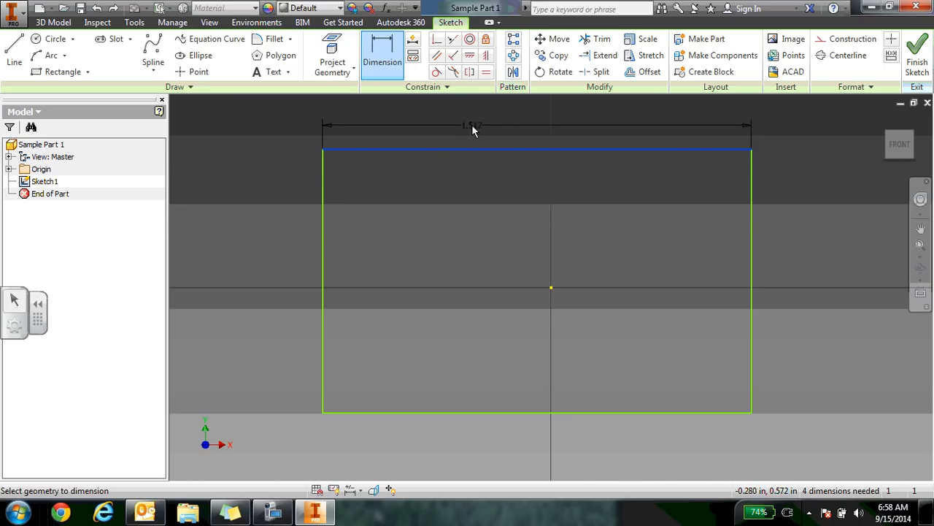
left_click(469, 125)
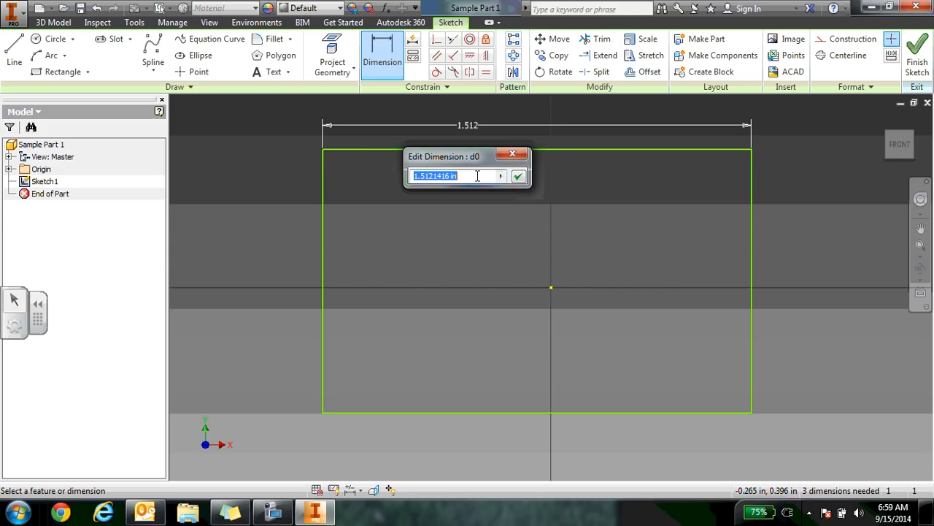
type("8")
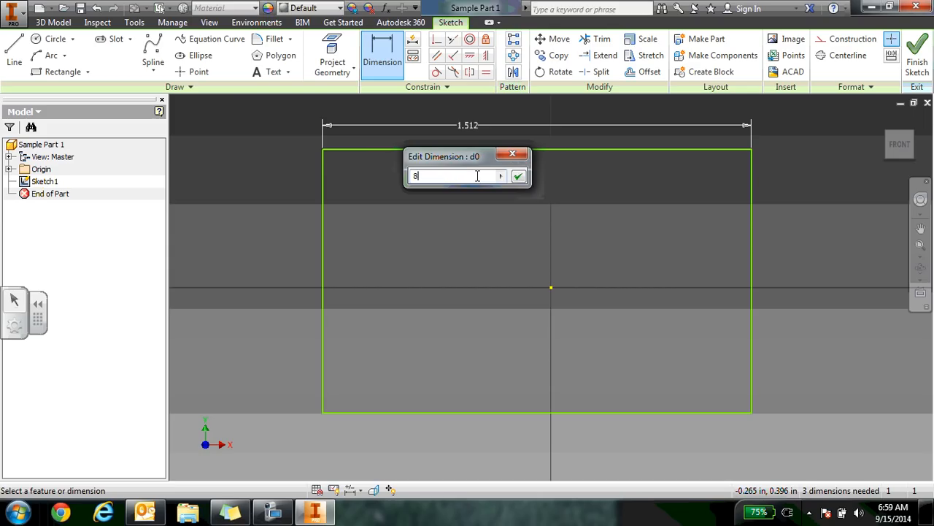
left_click(518, 178)
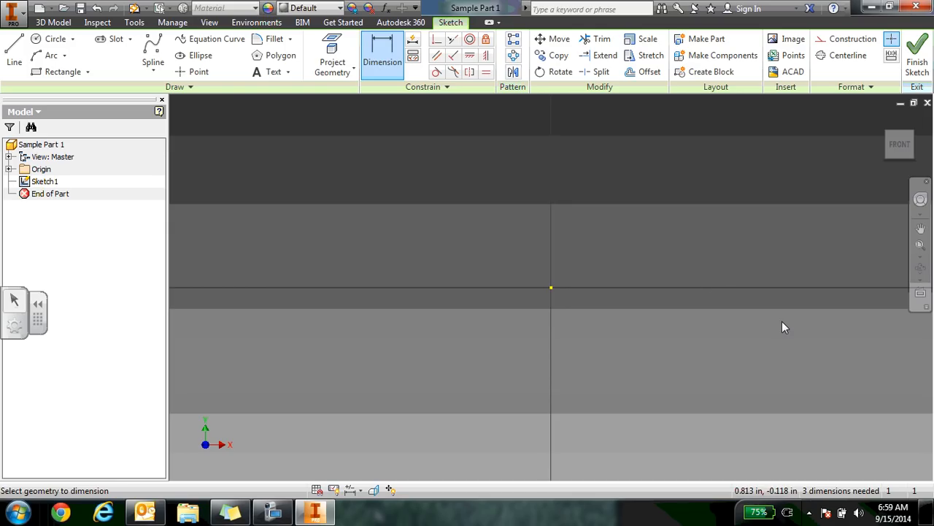
Dimension the rectangle's right edge, set its height to 10 in, and end the Dimension command
left_click(920, 246)
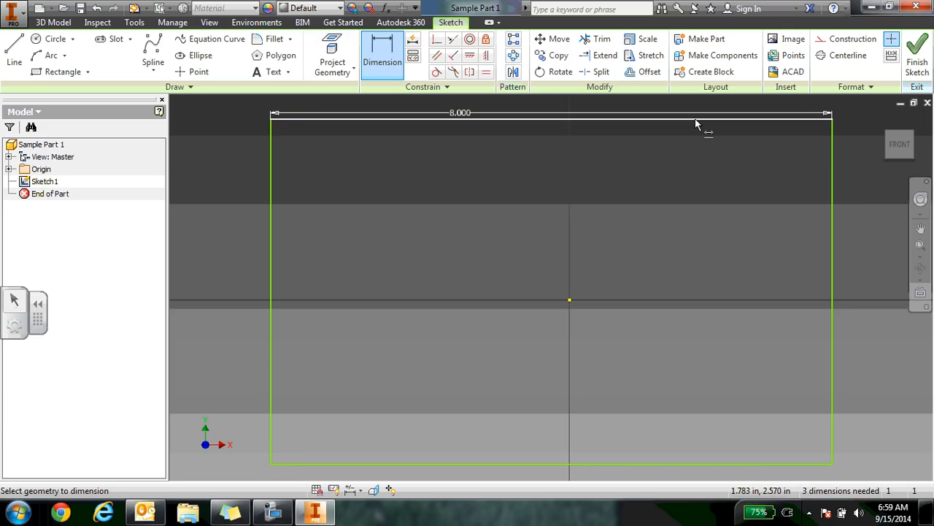
left_click(834, 229)
left_click(861, 229)
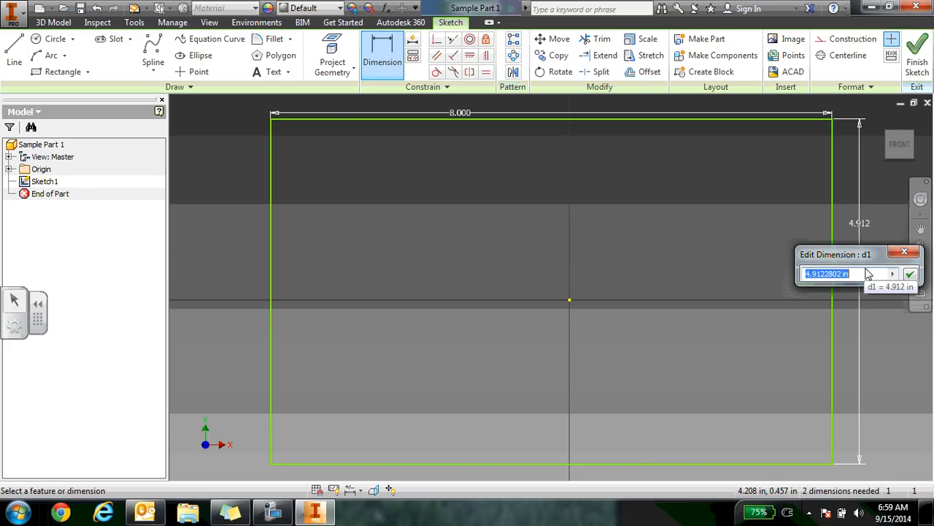
type("10")
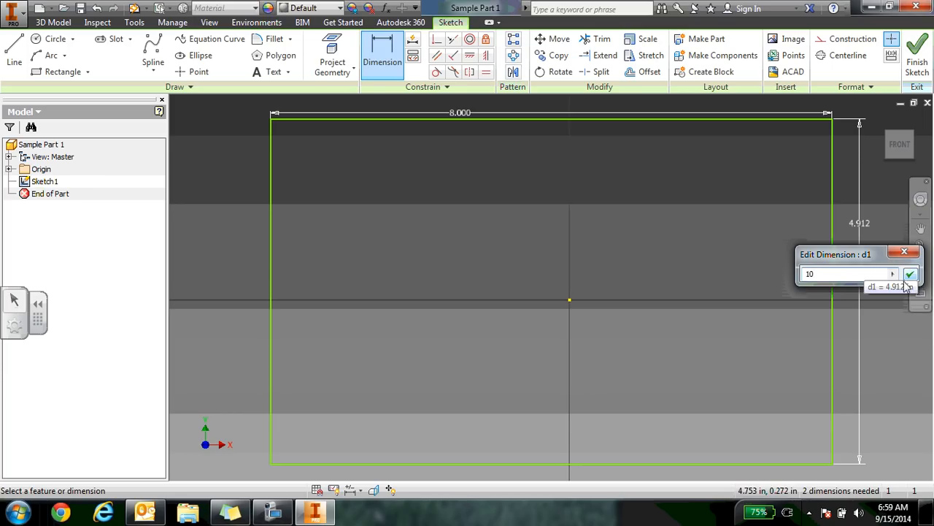
left_click(910, 275)
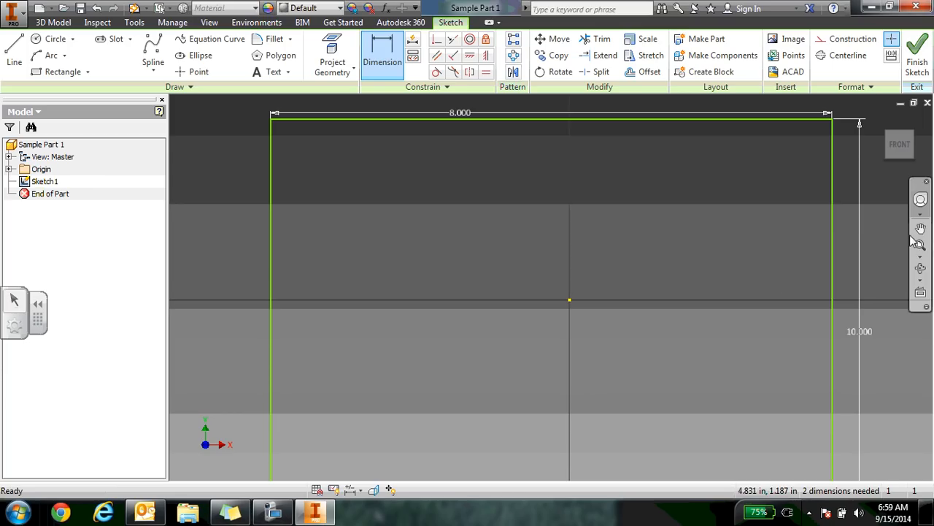
left_click(921, 247)
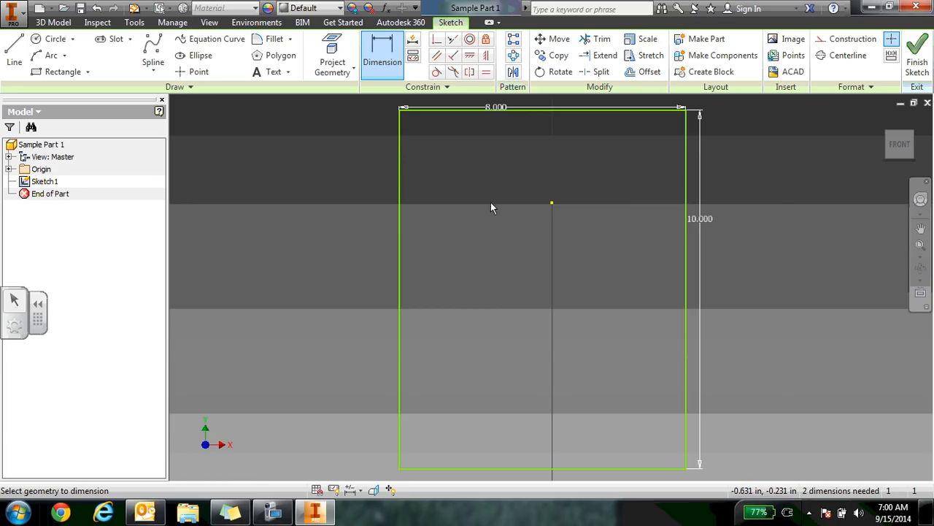
left_click(378, 60)
right_click(331, 145)
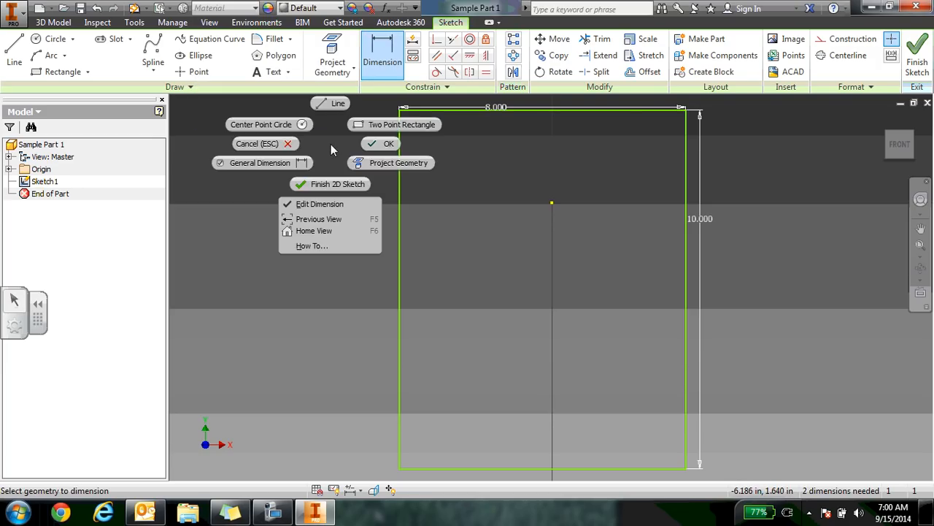
left_click(371, 146)
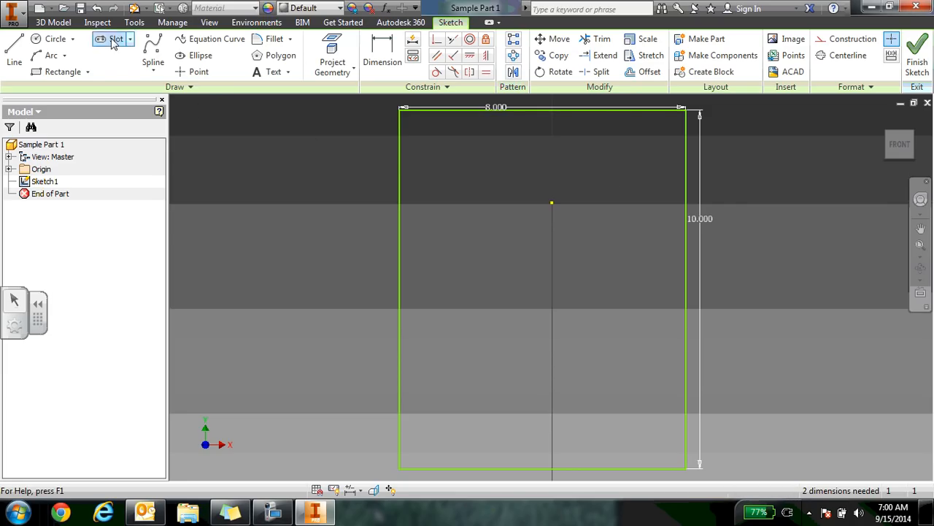
Save Sample Part 1, agreeing to exit sketch mode, and bring the whole rectangle into view
left_click(81, 9)
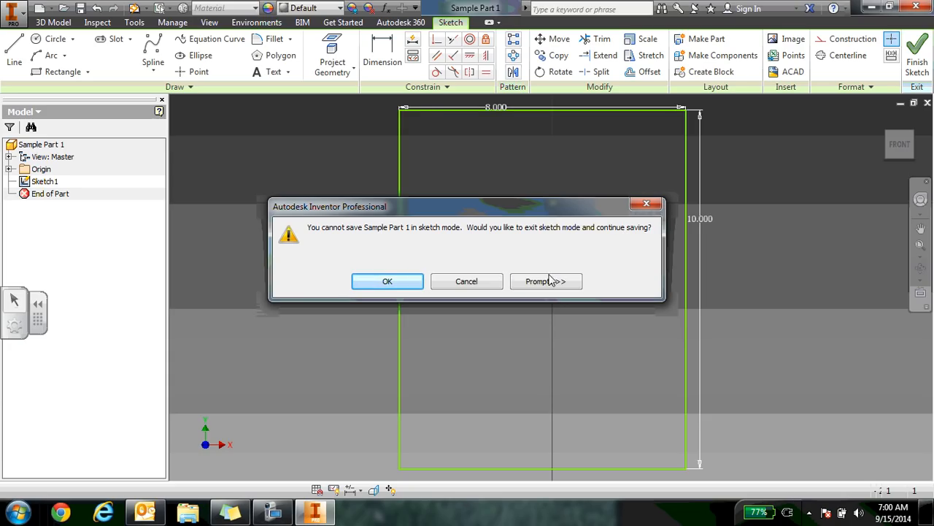
left_click(385, 281)
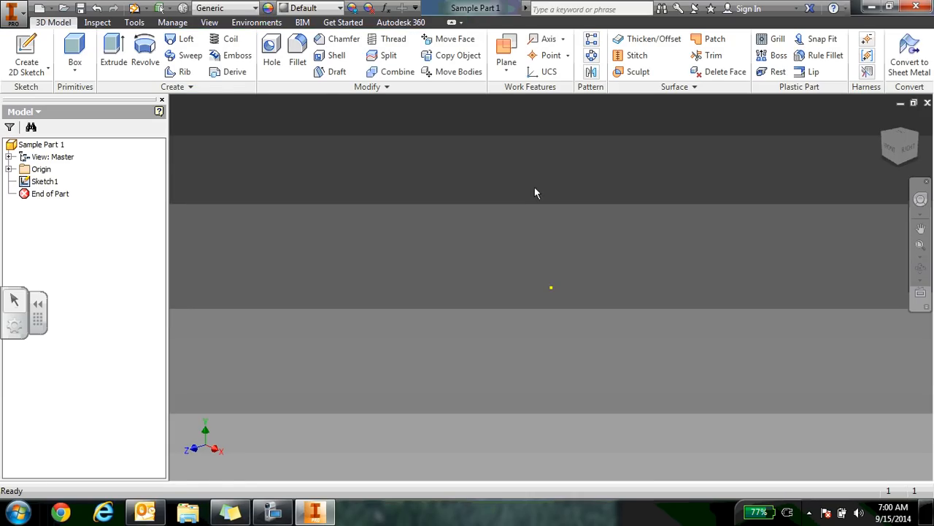
left_click(920, 248)
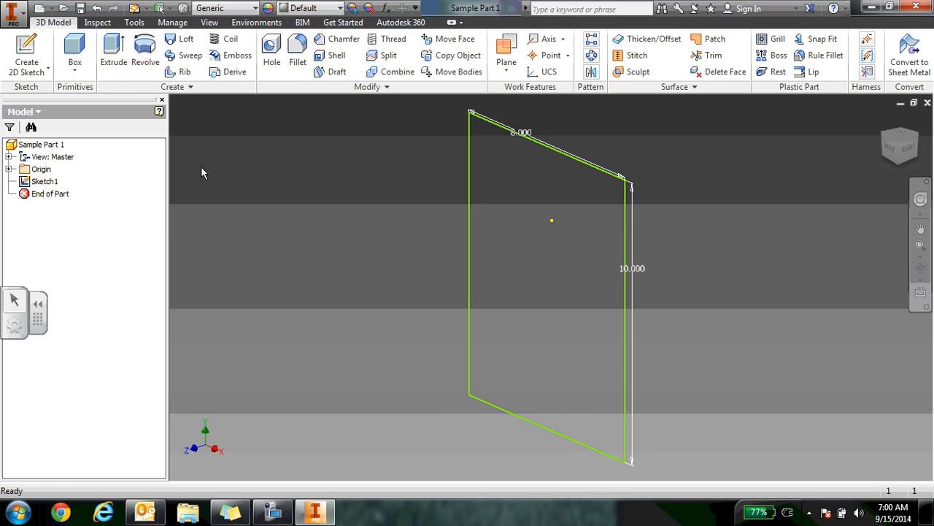
left_click(97, 22)
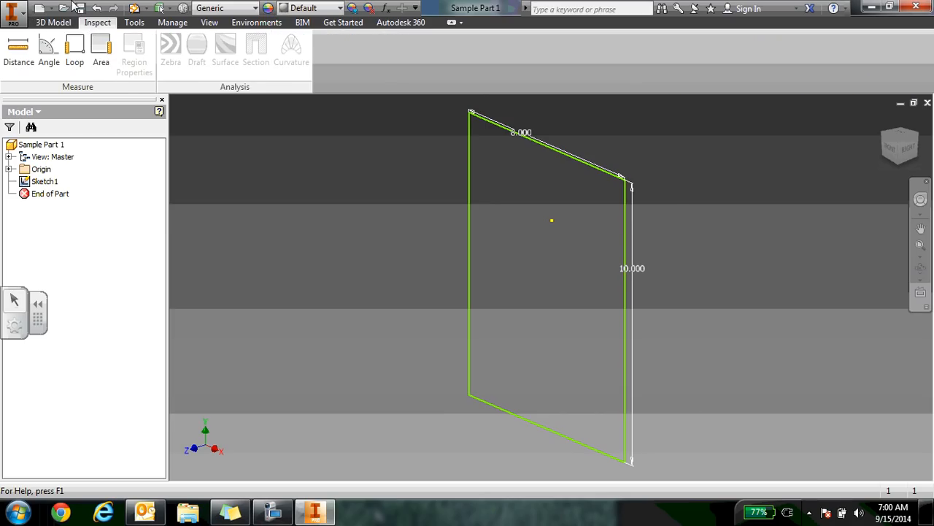
Save the part and reopen Sketch1 for editing
left_click(59, 22)
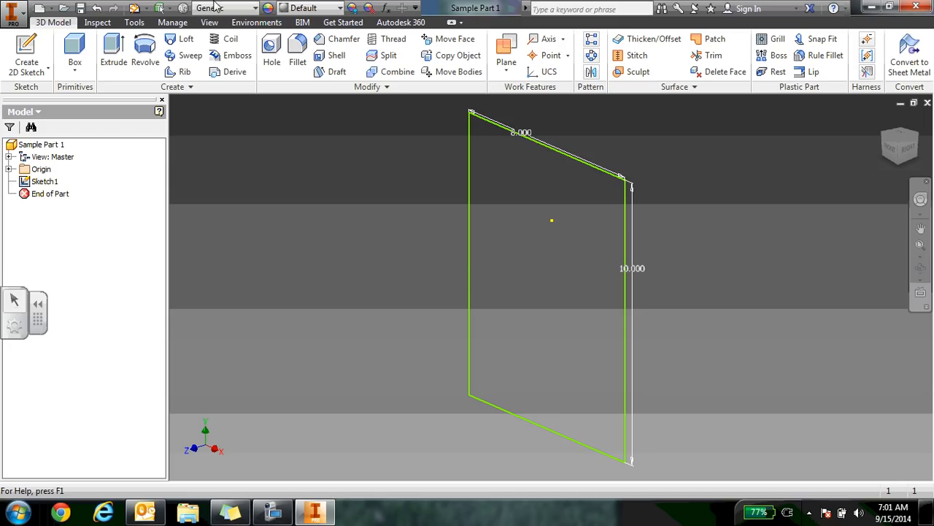
left_click(80, 10)
left_click(46, 182)
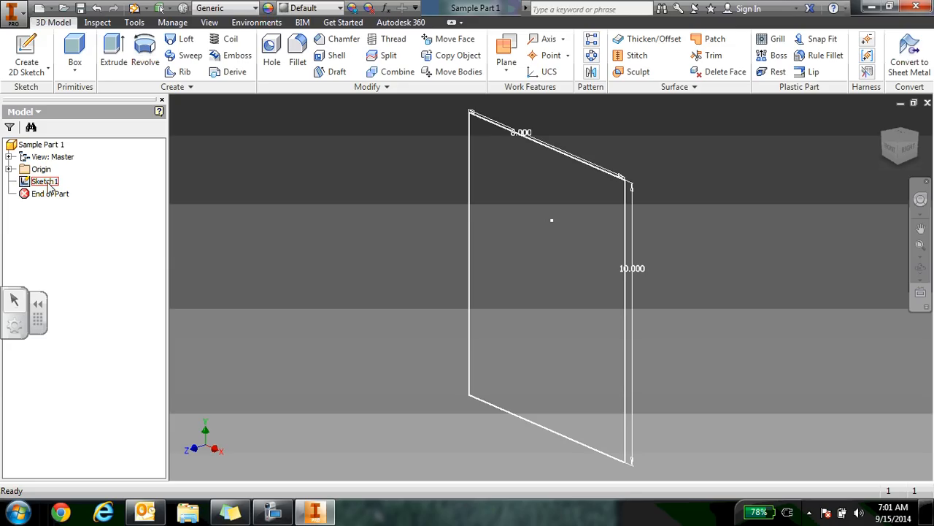
double_click(46, 182)
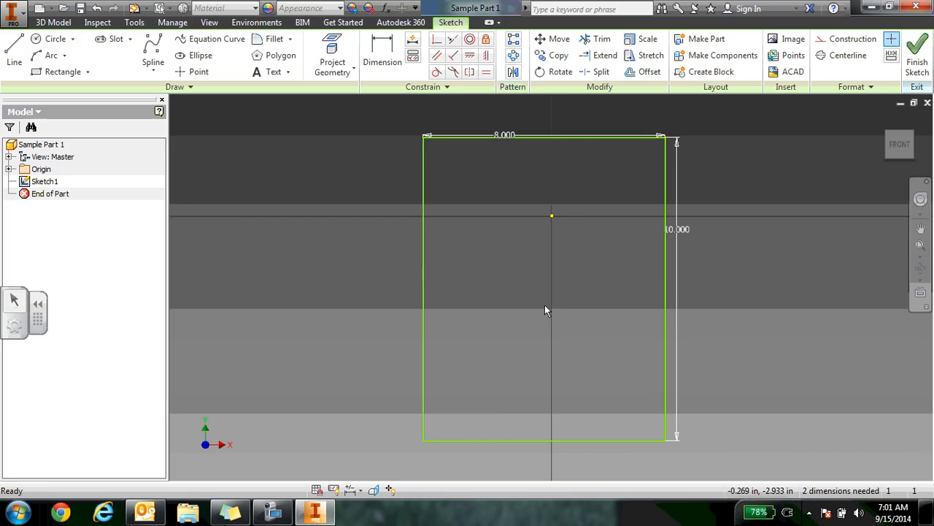
Draw an open zigzag of three connected lines in the rectangle's upper-left area, its first segment about 1.7 in long, and end the Line command
left_click(13, 49)
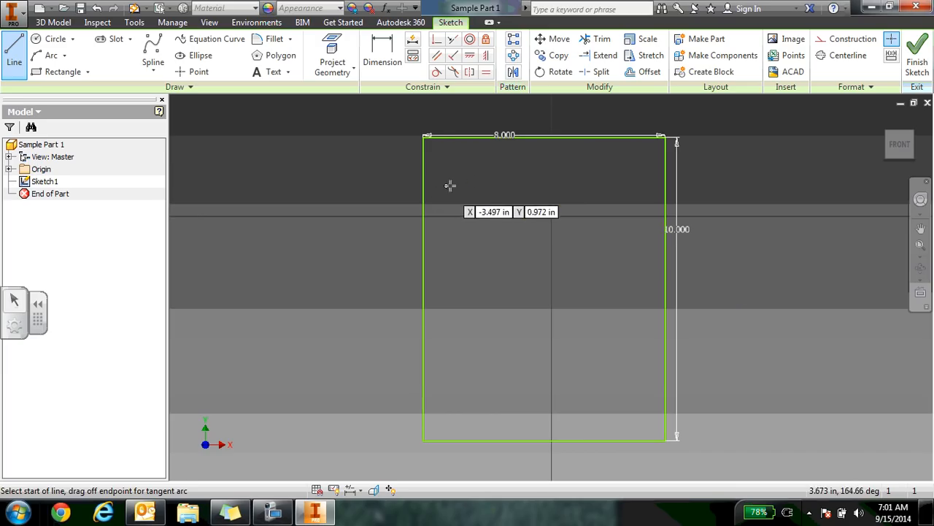
left_click(488, 157)
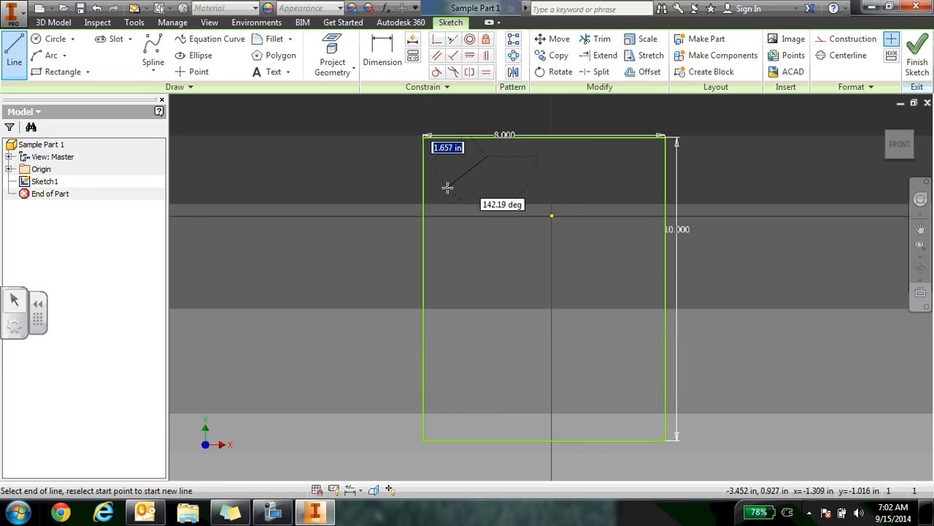
left_click(448, 187)
left_click(506, 226)
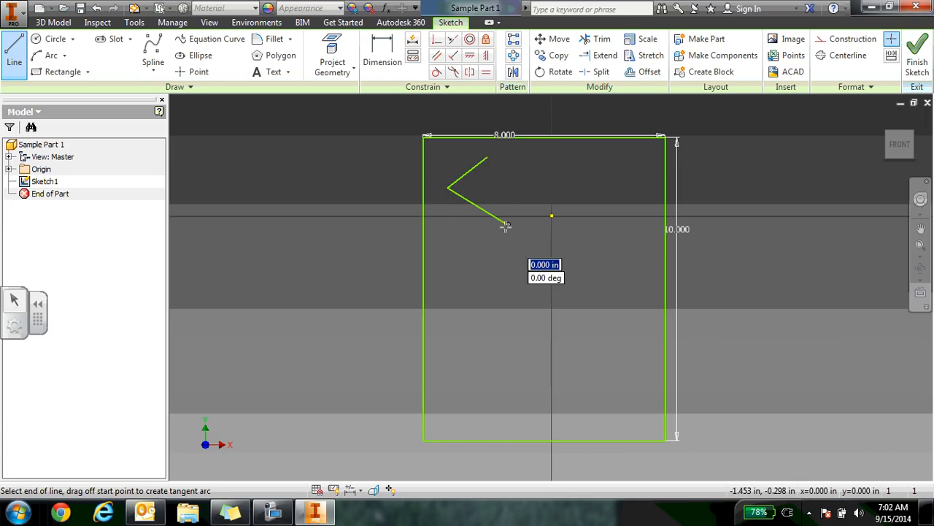
left_click(457, 262)
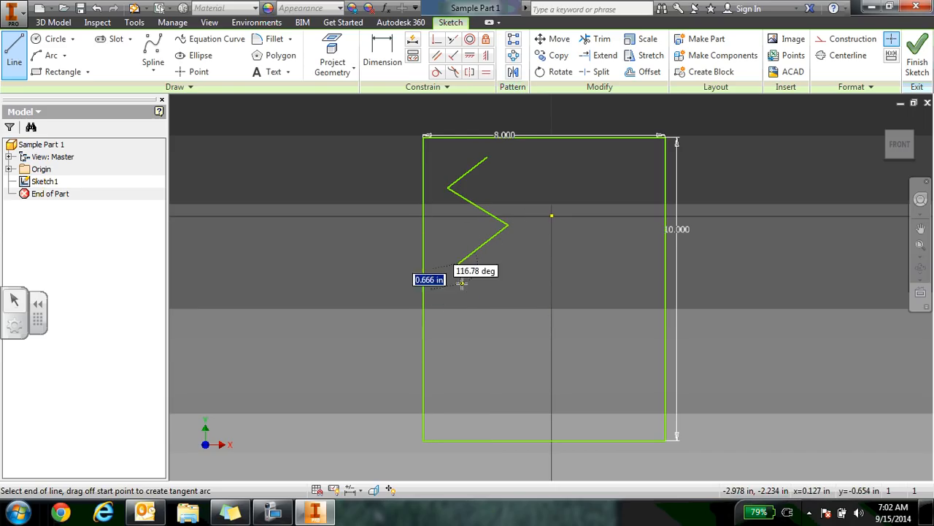
right_click(508, 304)
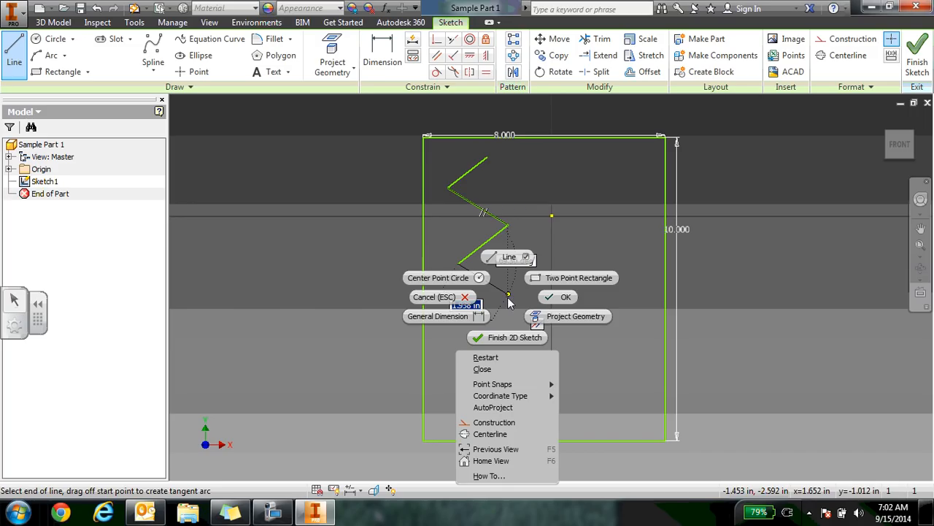
left_click(566, 297)
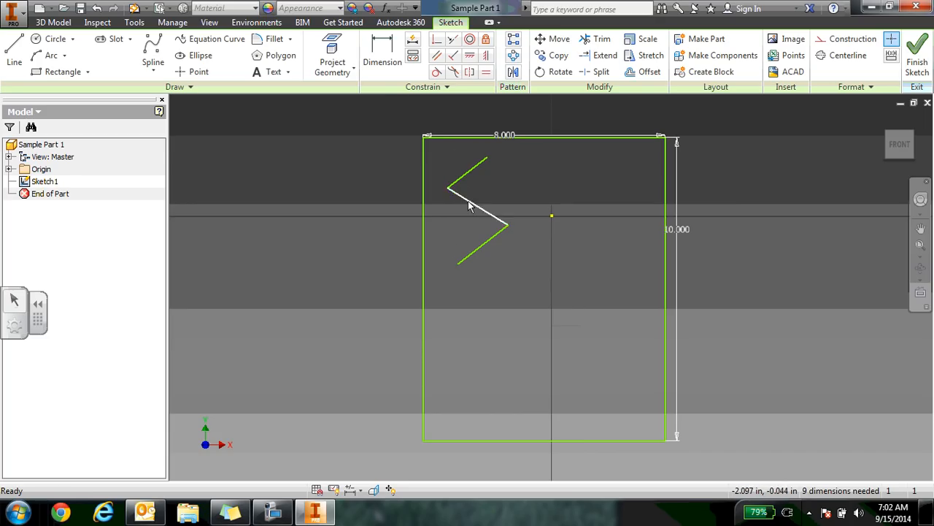
Close the zigzag into a lightning-bolt shape with three lines offset to its right, joining both open ends, and end the Line command
left_click(14, 50)
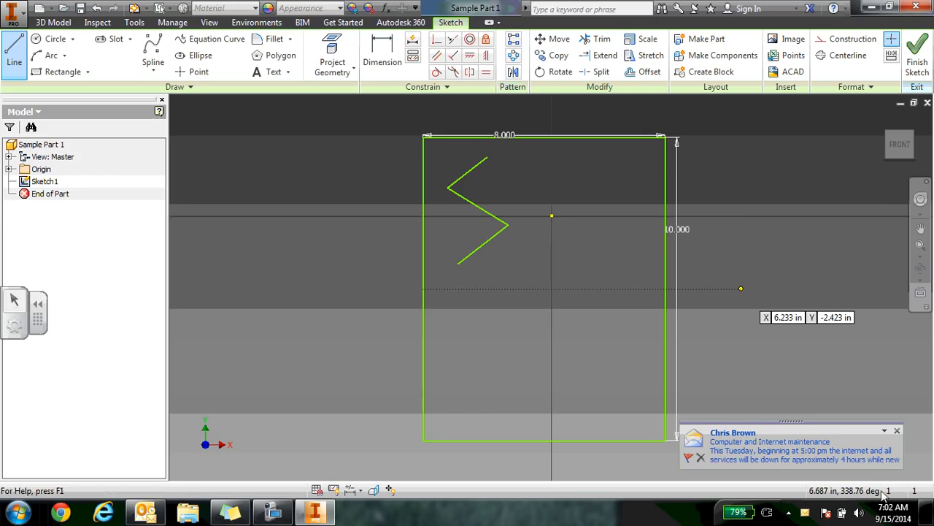
left_click(898, 432)
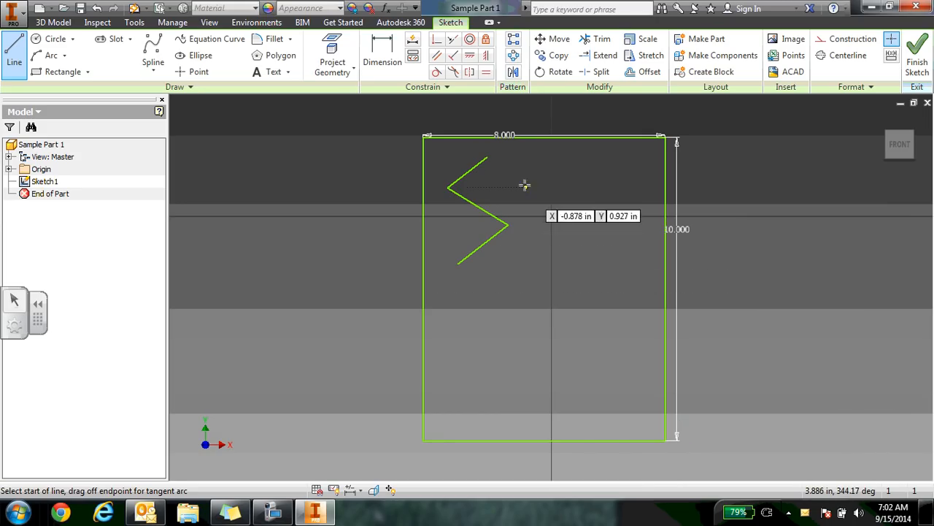
left_click(485, 160)
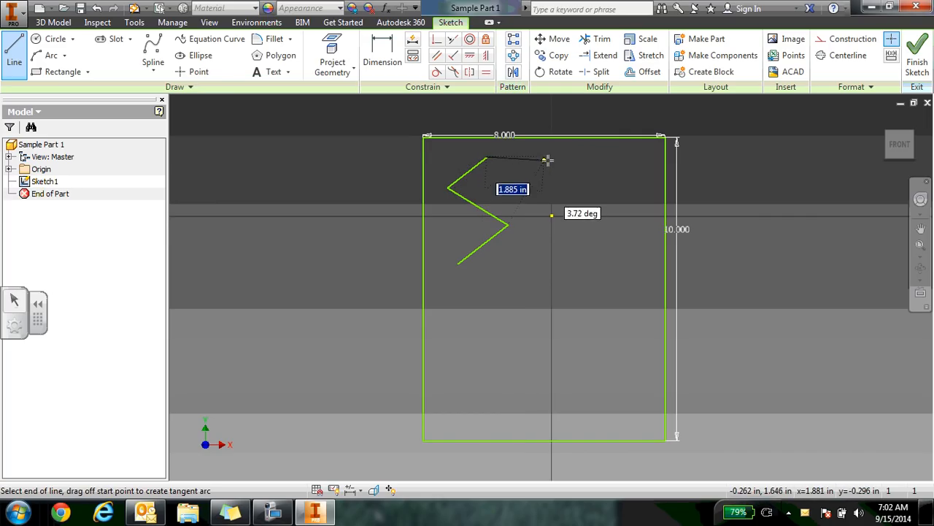
left_click(465, 188)
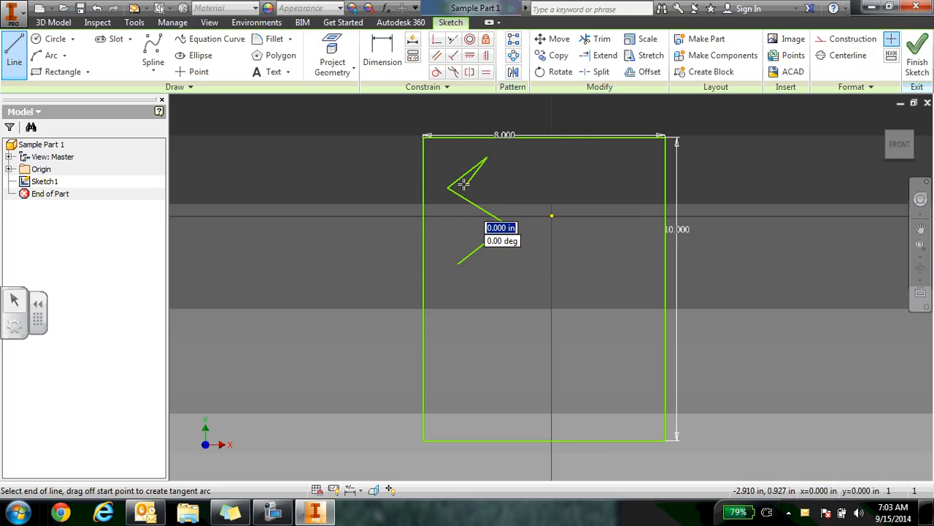
left_click(523, 227)
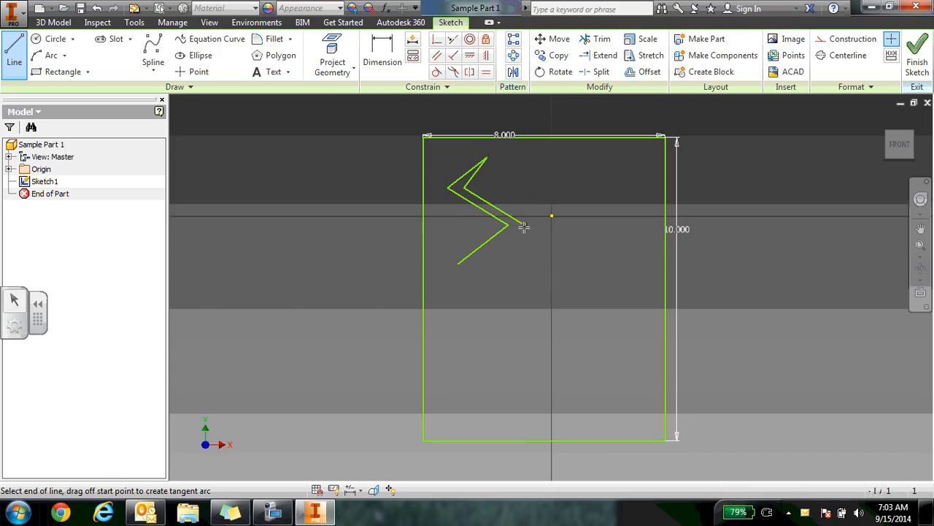
left_click(458, 264)
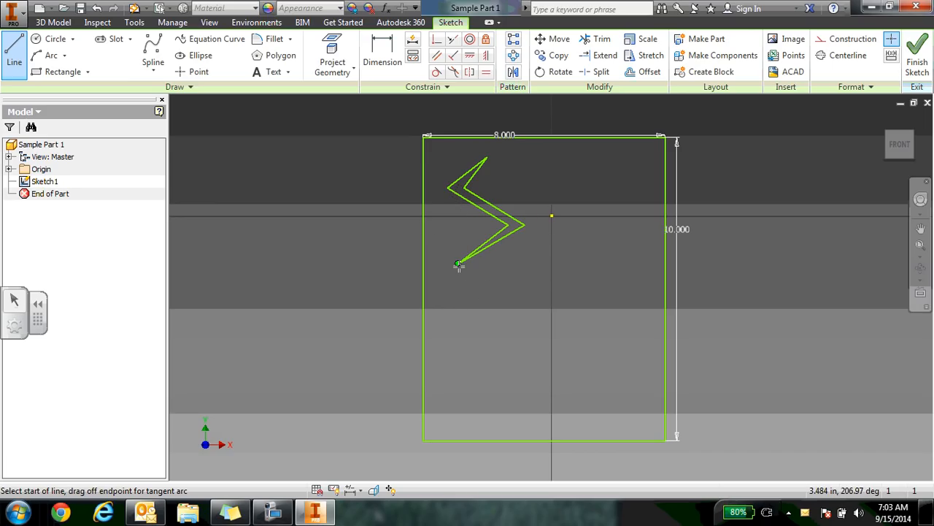
right_click(457, 308)
left_click(505, 307)
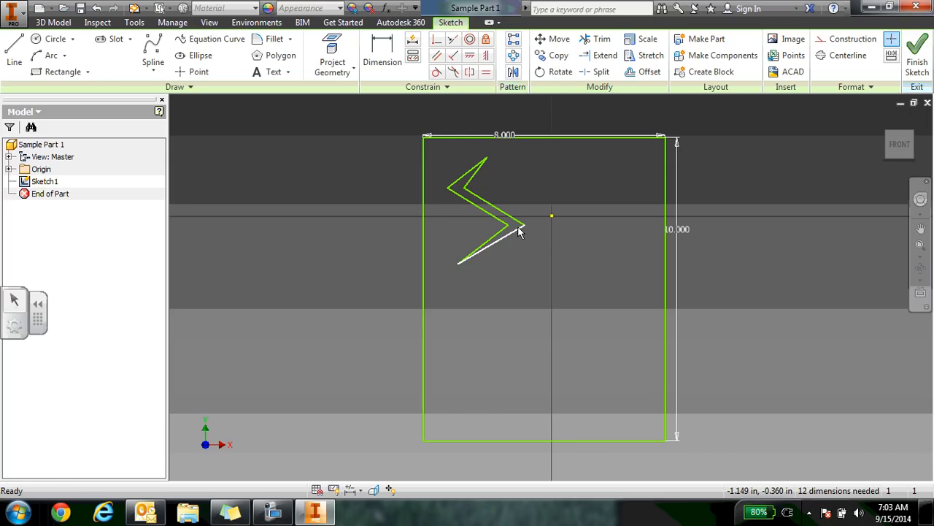
Draw two circles, each about 2 in in diameter, in the rectangle's upper-right area, the second below and right of the first
left_click(55, 40)
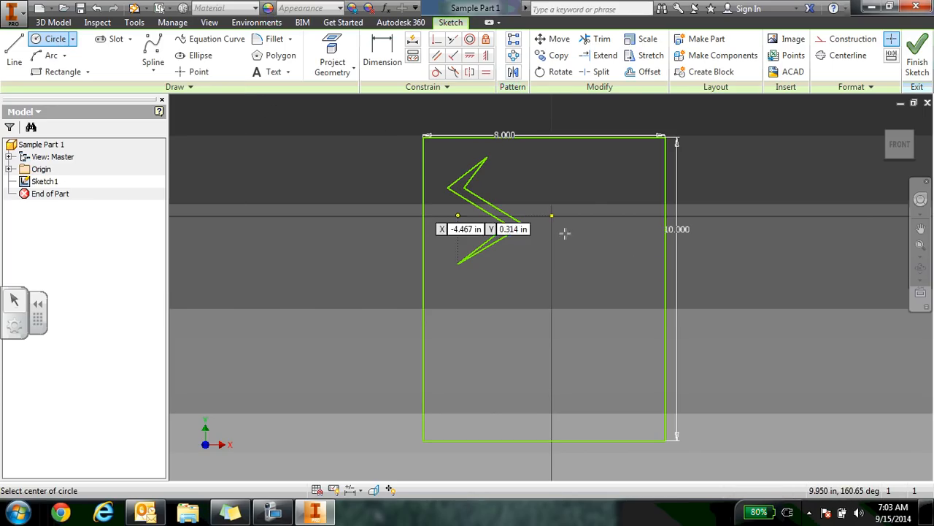
left_click(567, 173)
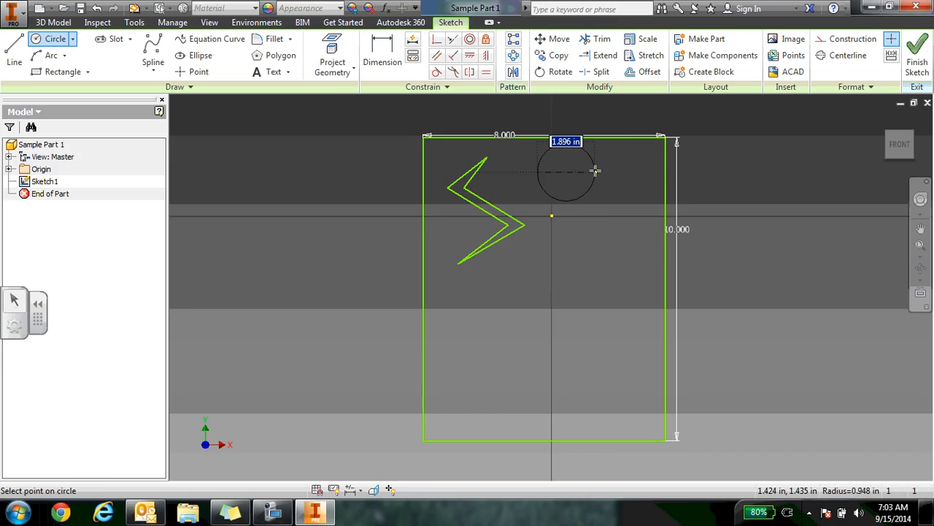
left_click(596, 170)
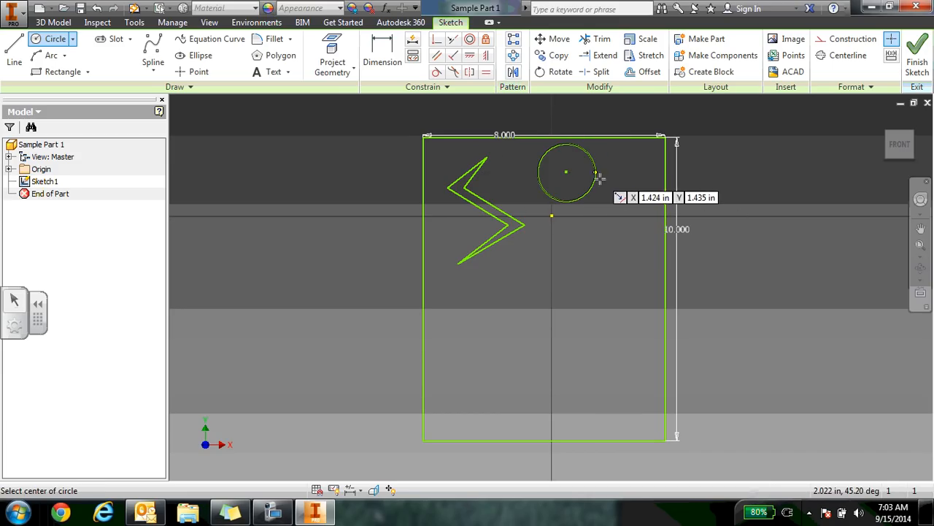
left_click(616, 226)
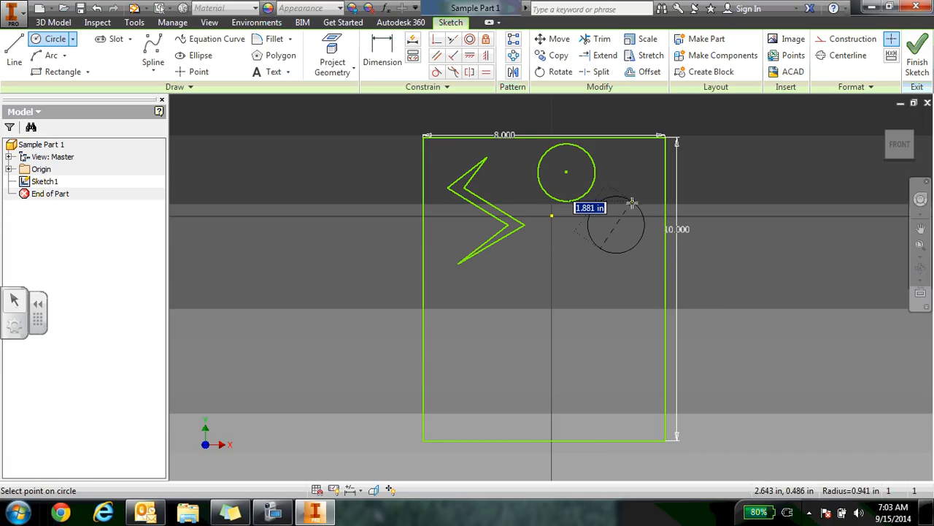
left_click(635, 199)
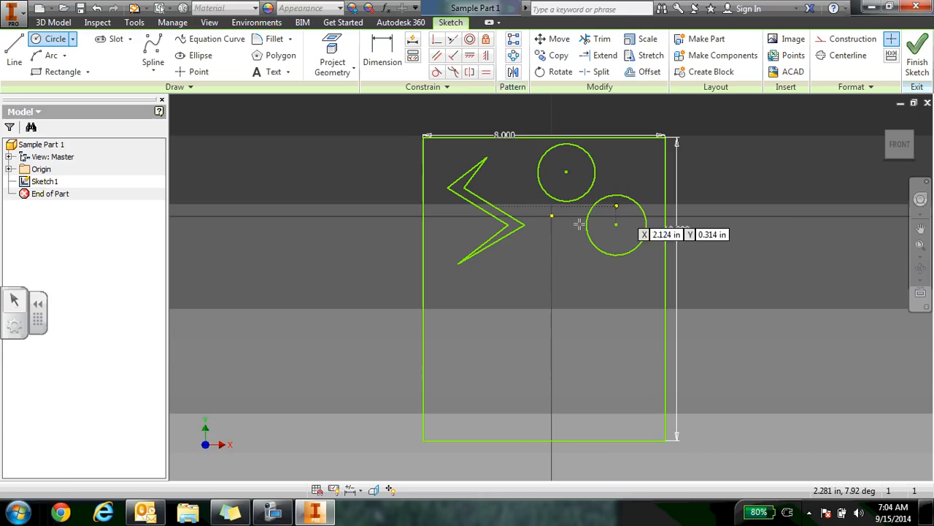
right_click(595, 317)
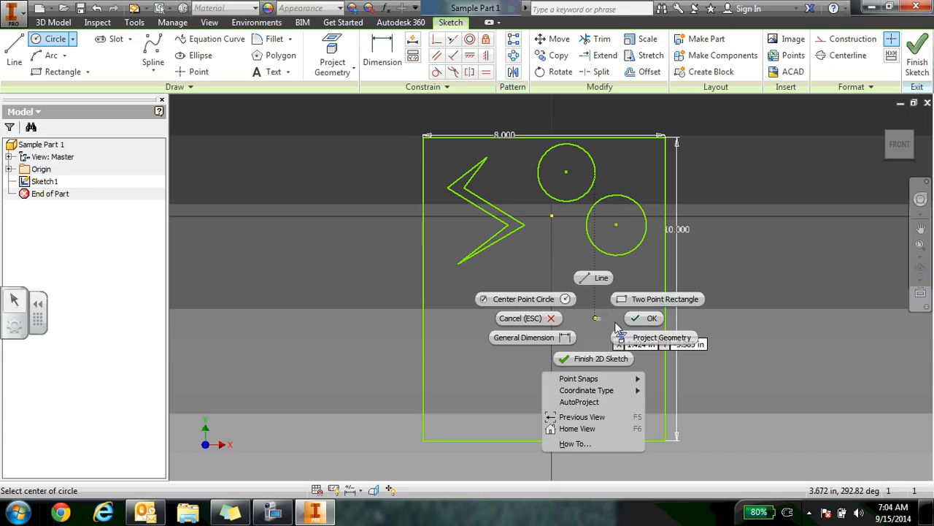
left_click(637, 318)
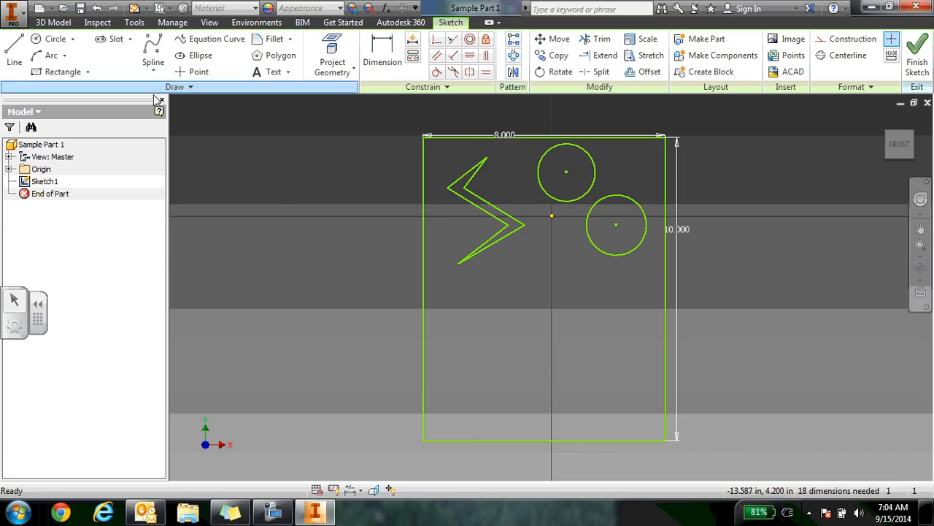
Draw a long, thin horizontal rectangle about 0.6 in high below the two circles and end the Rectangle command
left_click(63, 71)
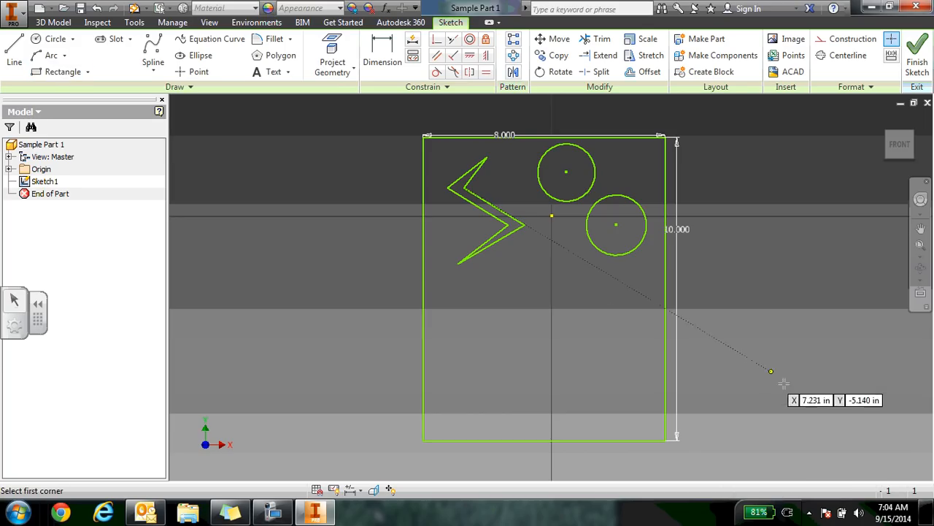
left_click(491, 271)
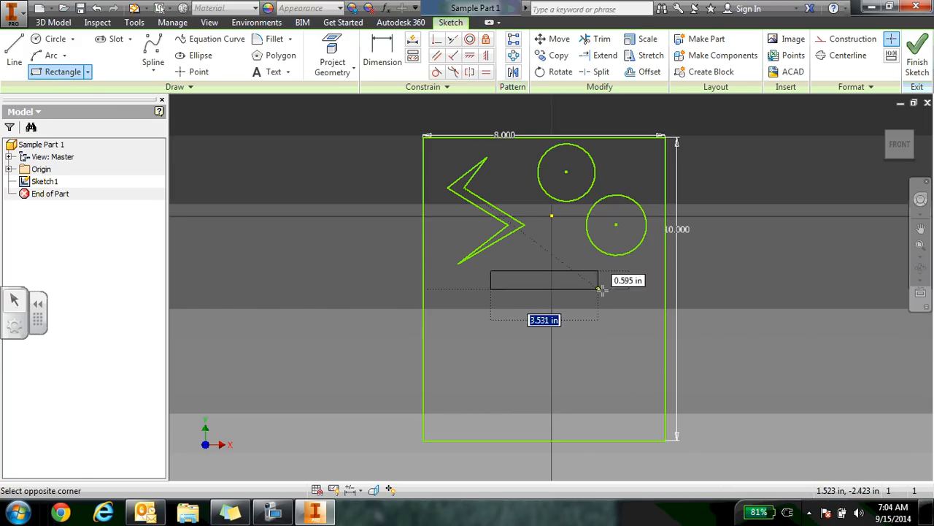
left_click(654, 288)
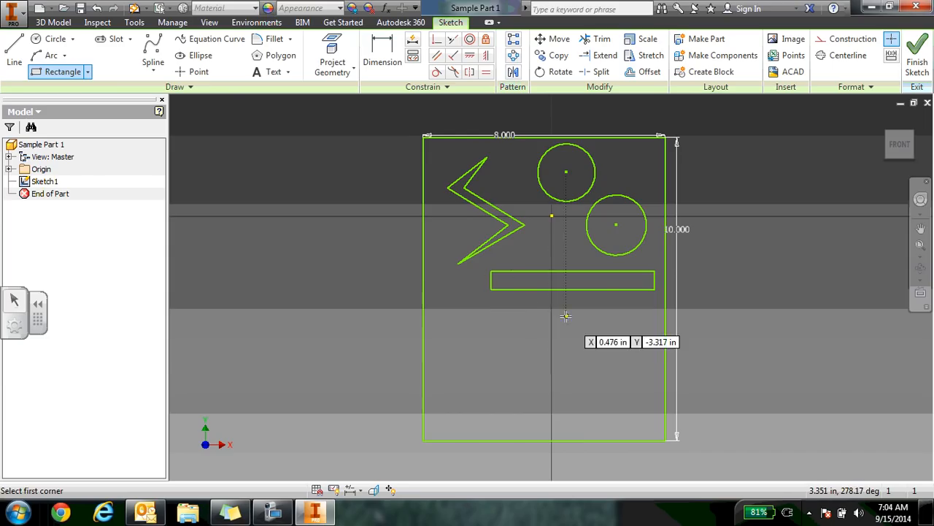
right_click(592, 336)
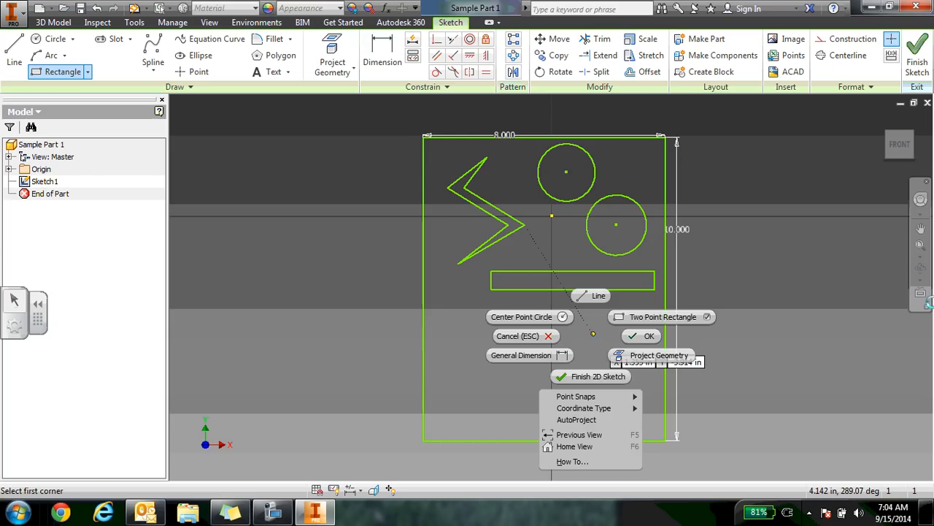
left_click(906, 335)
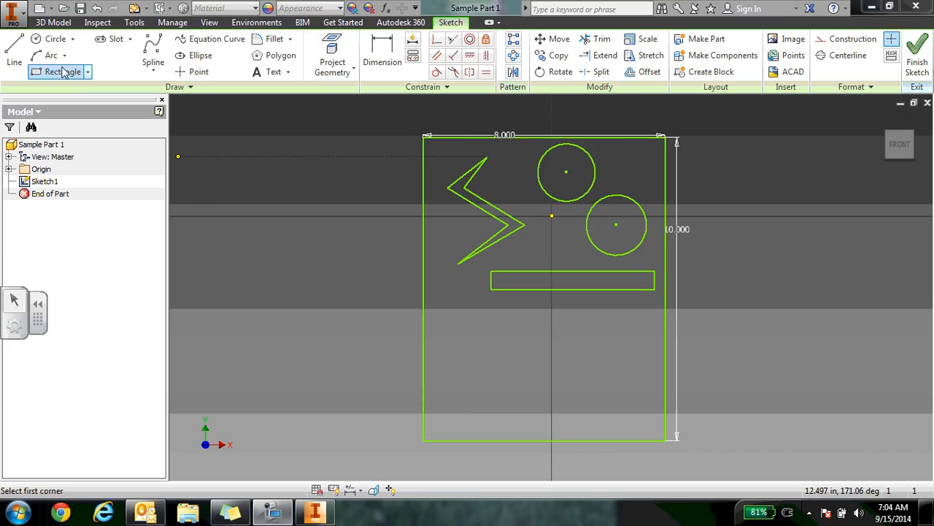
right_click(303, 226)
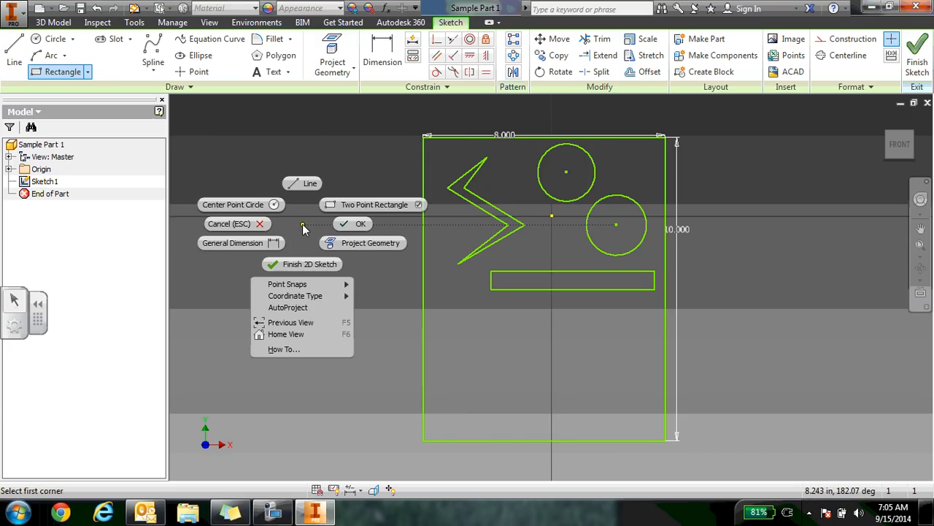
left_click(346, 226)
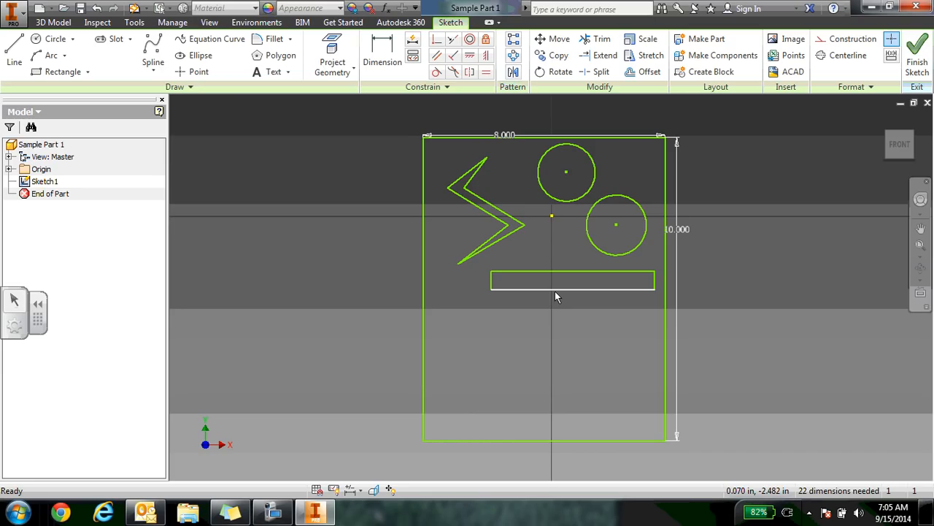
scroll(554, 296, "down", 3)
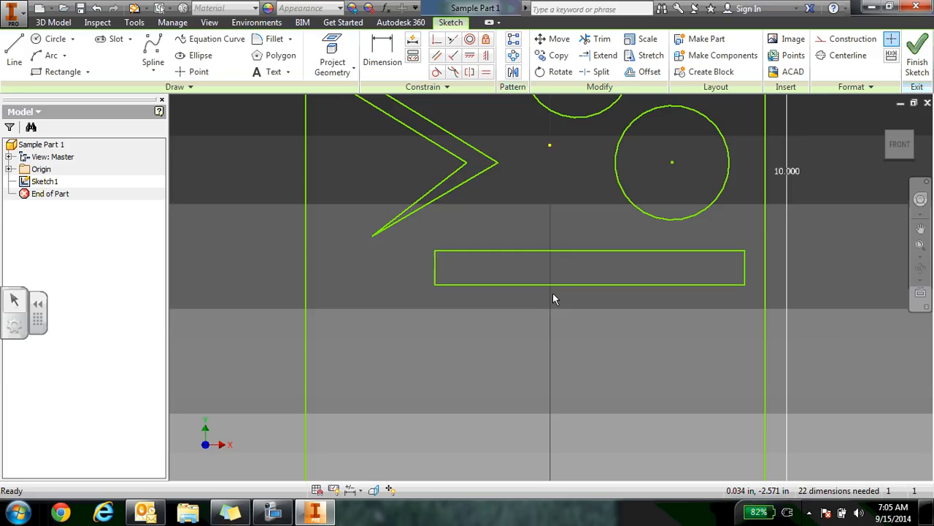
scroll(552, 295, "down", 3)
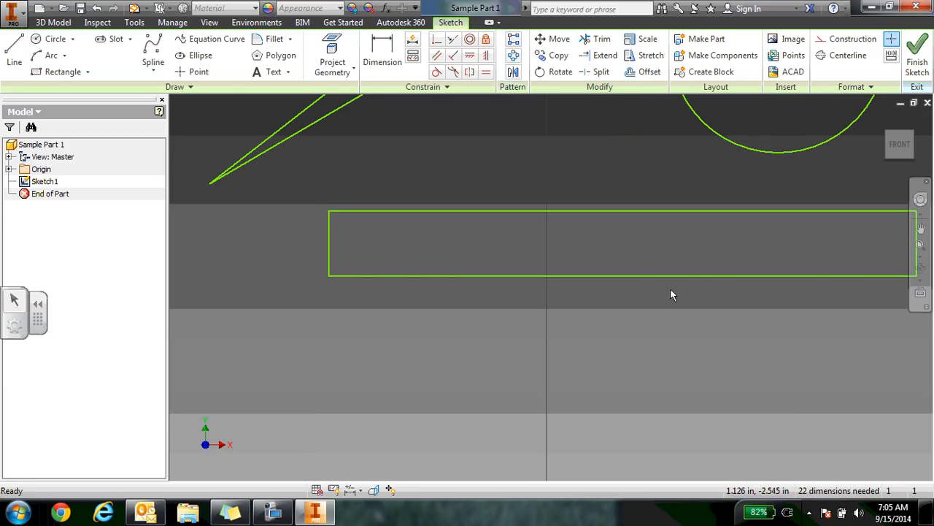
scroll(671, 295, "up", 7)
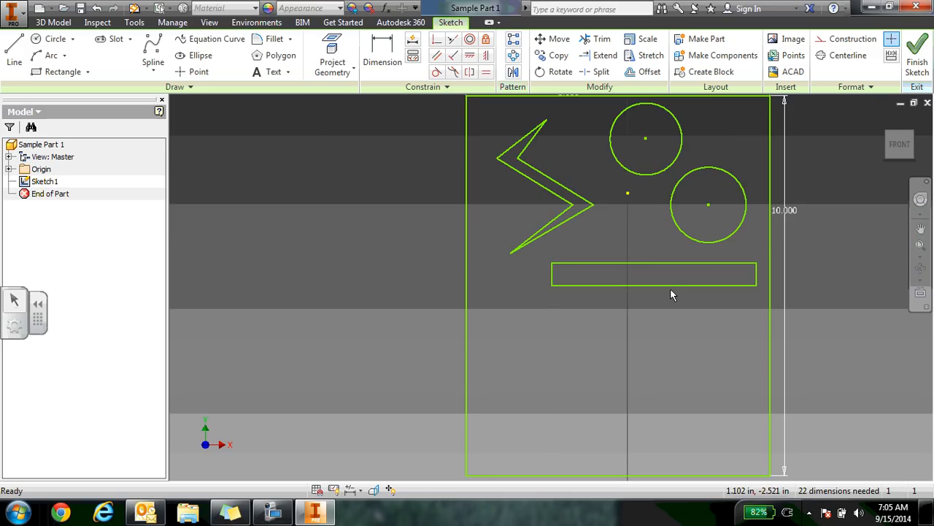
scroll(671, 294, "up", 10)
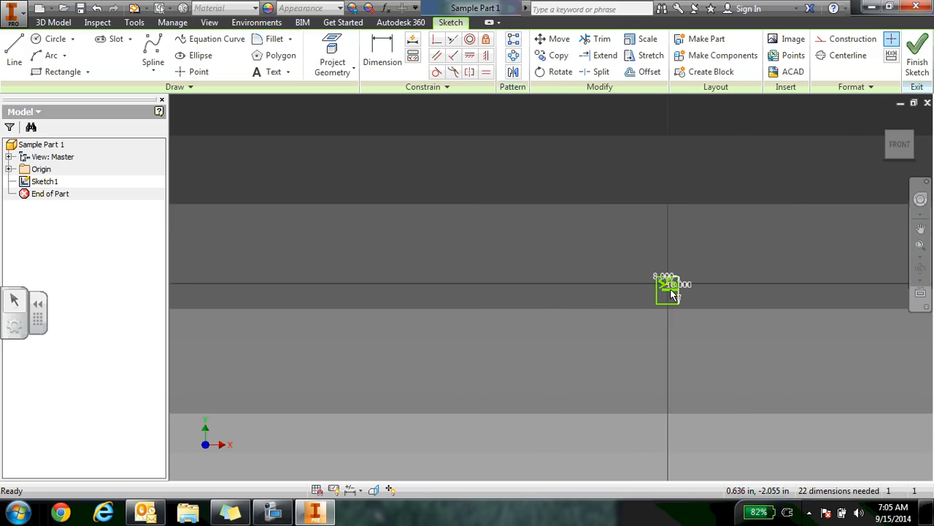
scroll(672, 295, "up", 5)
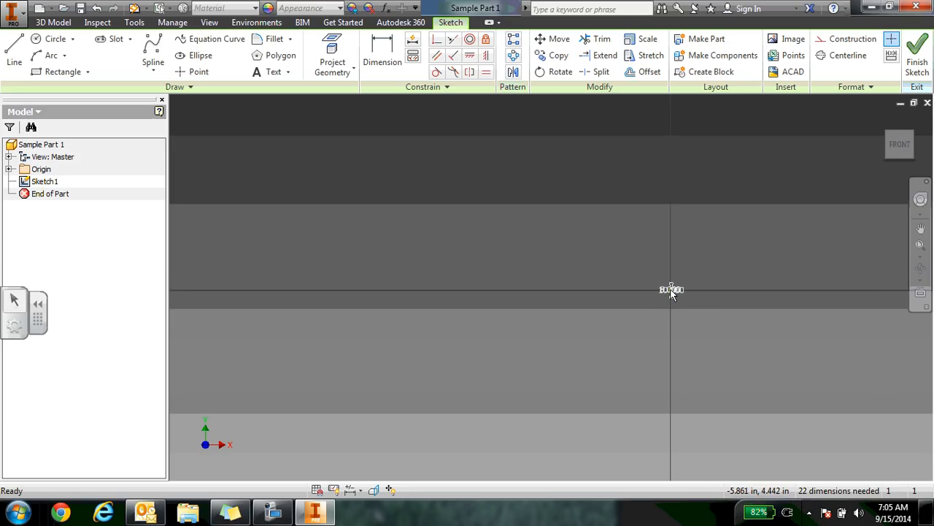
Bring the whole 8 by 10 in rectangle and its inner shapes back into view, enlarged and roughly centred
scroll(671, 292, "down", 15)
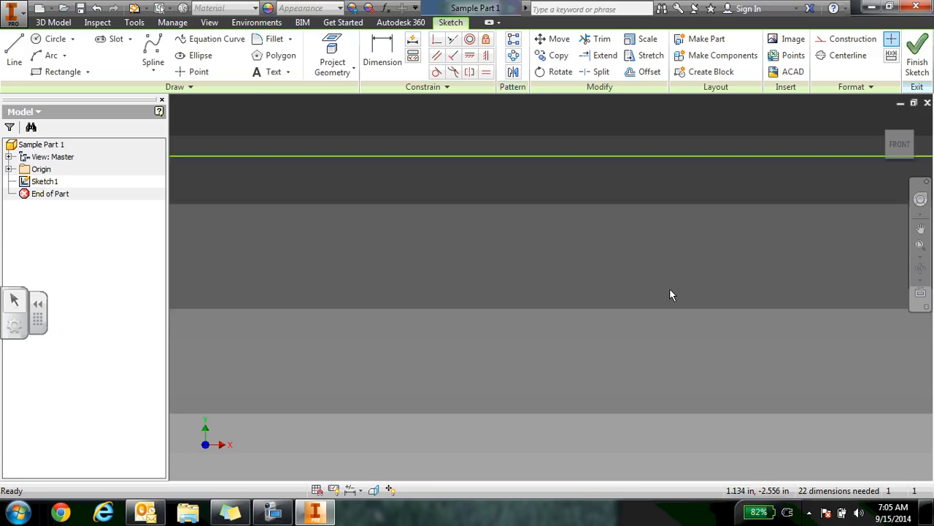
scroll(672, 294, "up", 5)
scroll(672, 294, "up", 2)
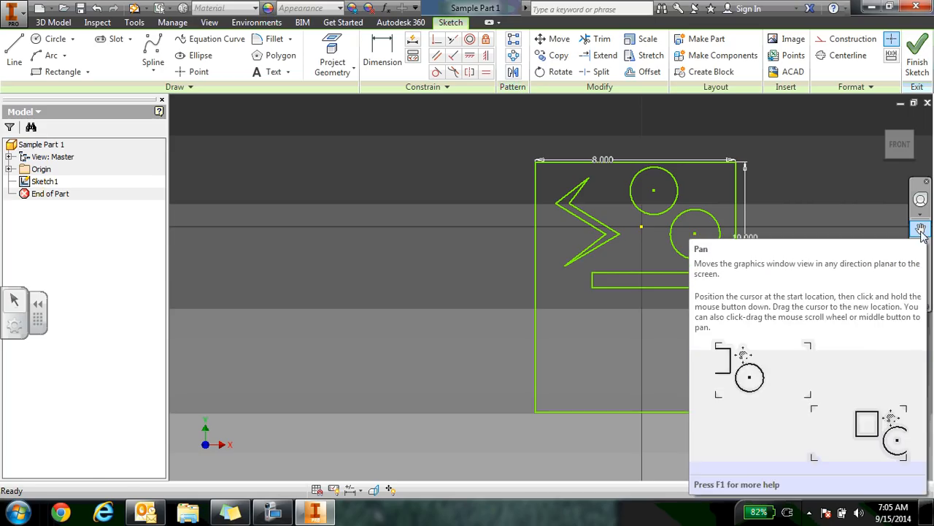
left_click(921, 228)
mouse_move(805, 296)
left_mouse_down()
mouse_move(724, 303)
mouse_move(681, 326)
mouse_move(585, 332)
mouse_move(568, 215)
mouse_move(825, 239)
mouse_move(661, 323)
mouse_move(680, 281)
left_mouse_up()
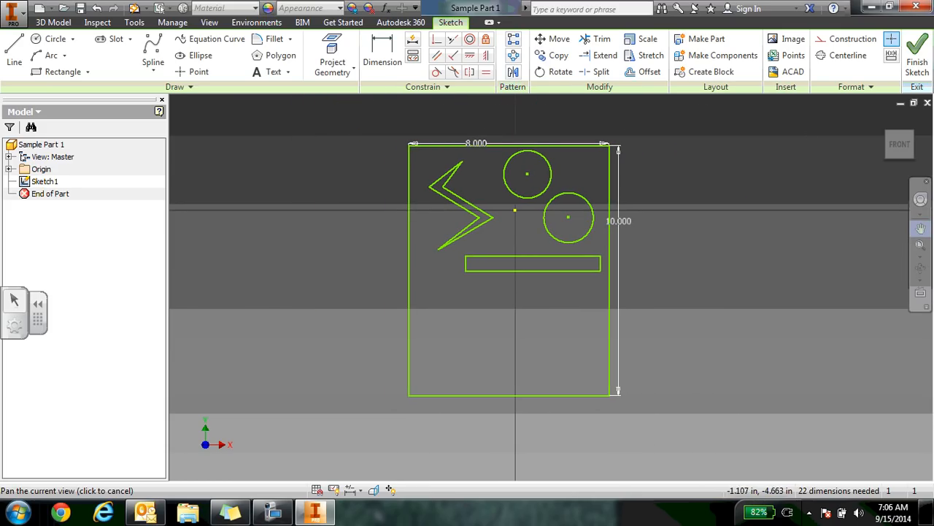
right_click(705, 259)
left_click(752, 258)
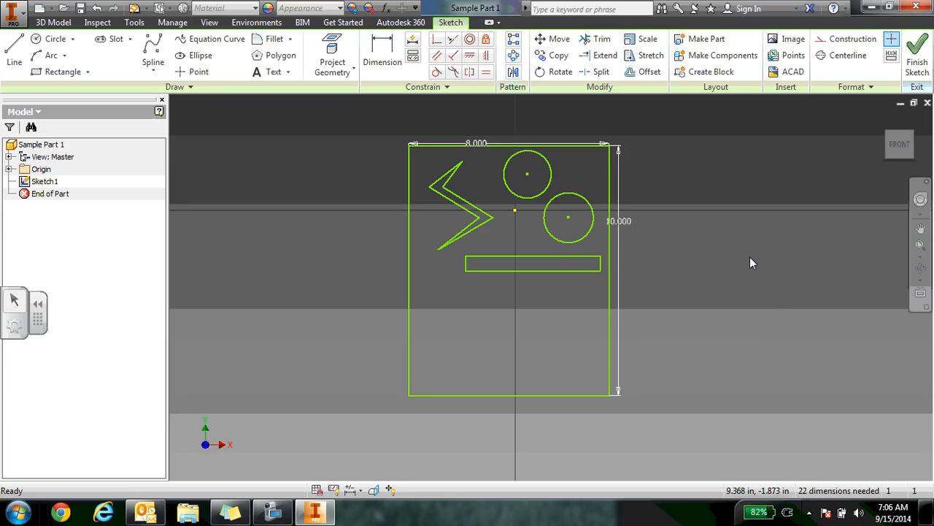
left_click(920, 246)
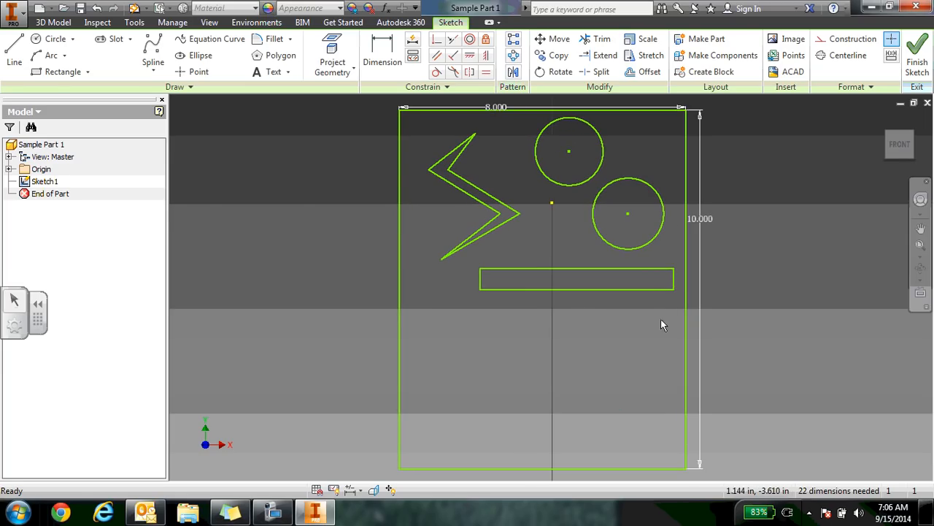
left_click(921, 227)
mouse_move(759, 250)
left_mouse_down()
mouse_move(678, 244)
mouse_move(760, 250)
mouse_move(802, 272)
mouse_move(728, 219)
mouse_move(734, 242)
left_mouse_up()
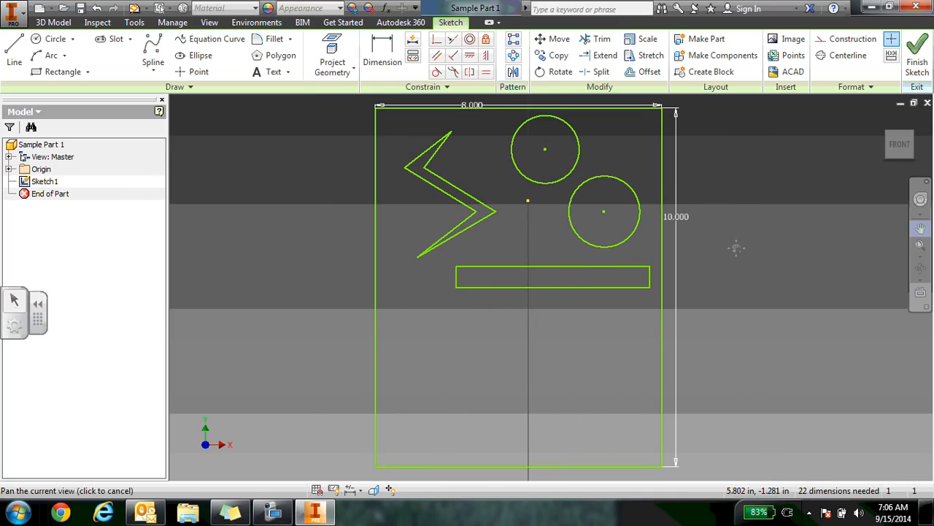
right_click(734, 243)
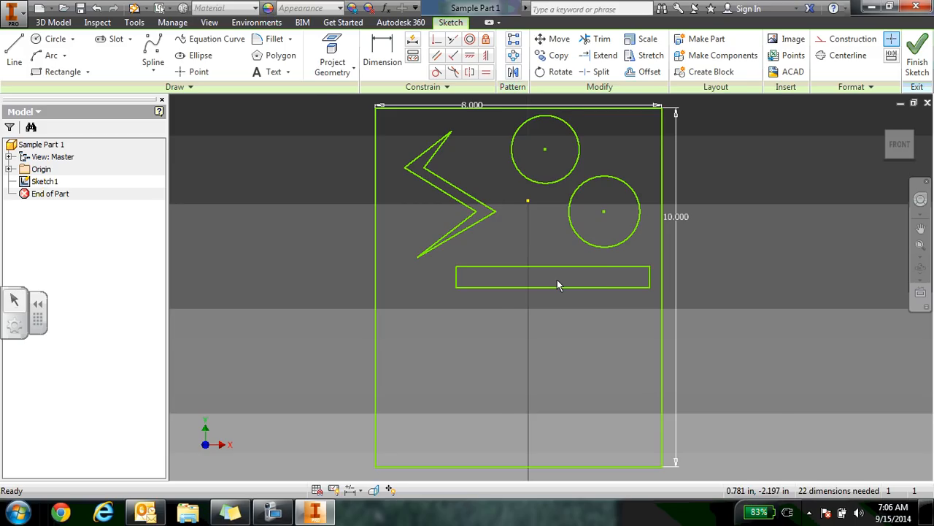
Fillet the upper-left corner of the long, thin rectangle with a 0.125 in radius
scroll(557, 281, "down", 5)
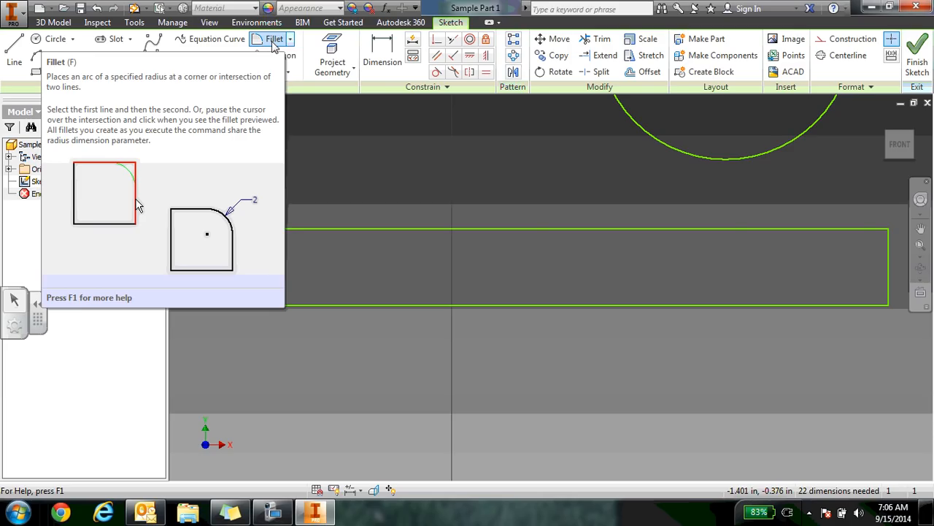
left_click(273, 41)
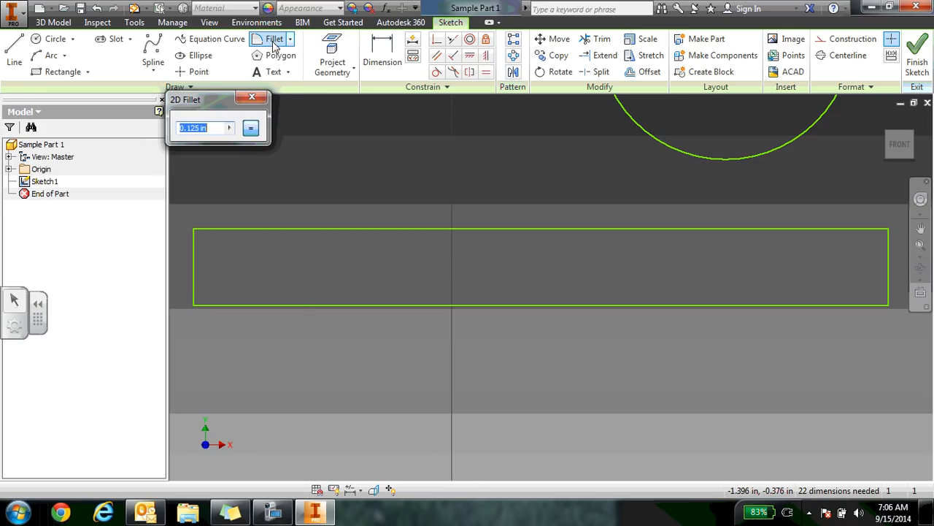
left_click(197, 247)
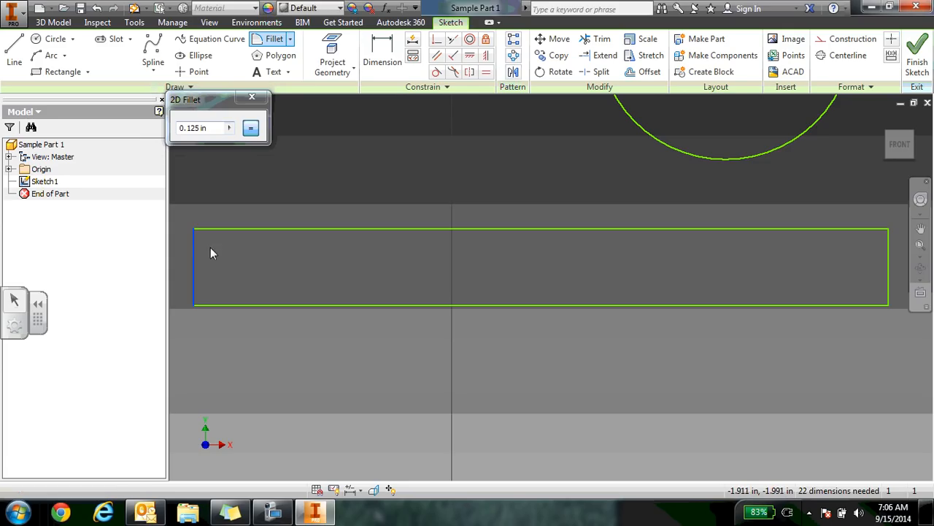
left_click(224, 229)
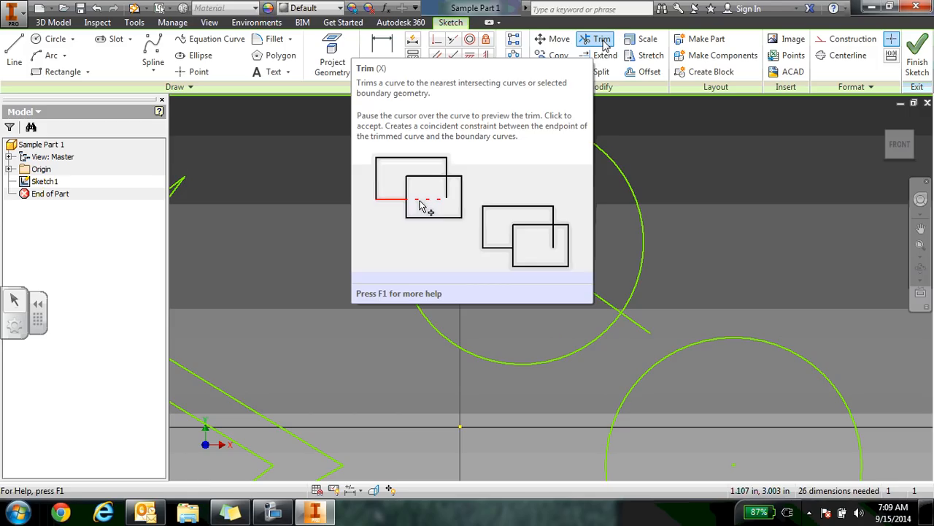
Trim the upper circle's lower-left arc and both ends of the diagonal line outside it, leaving a closed half circle, and end Trim
left_click(603, 42)
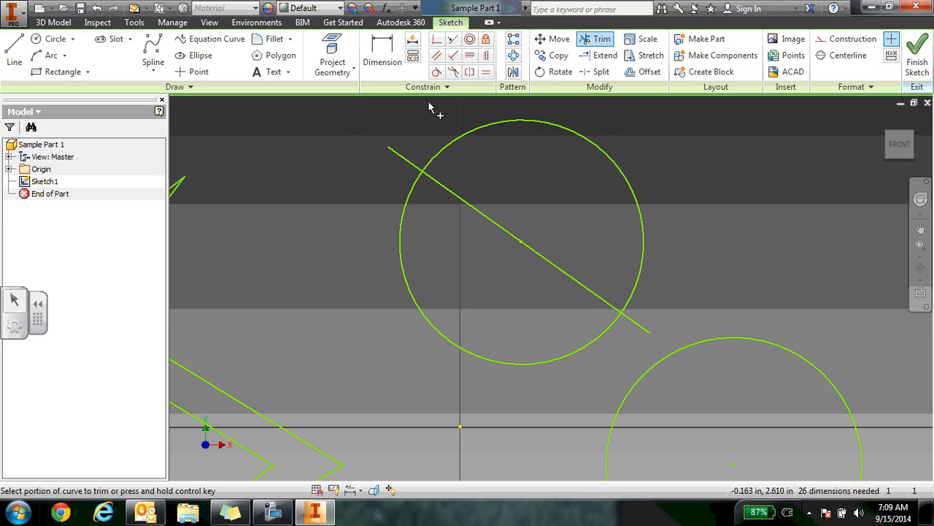
left_click(411, 205)
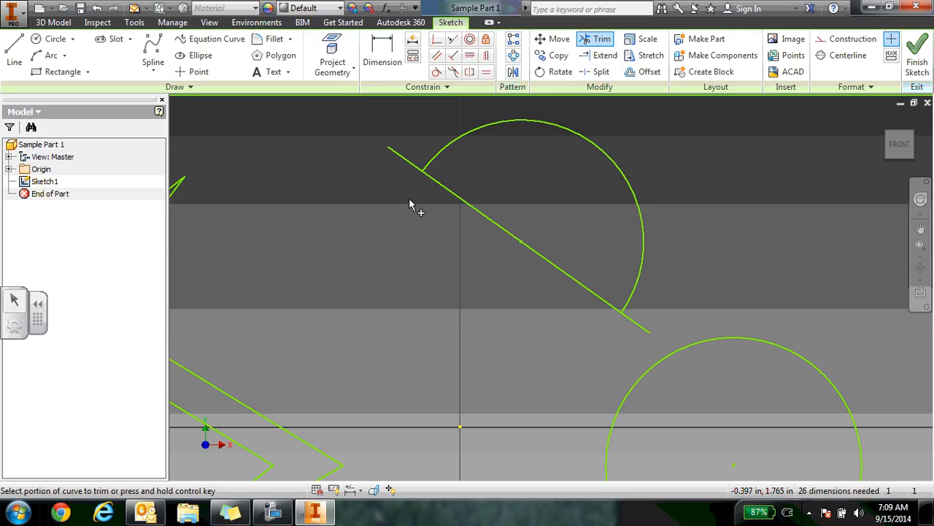
left_click(395, 155)
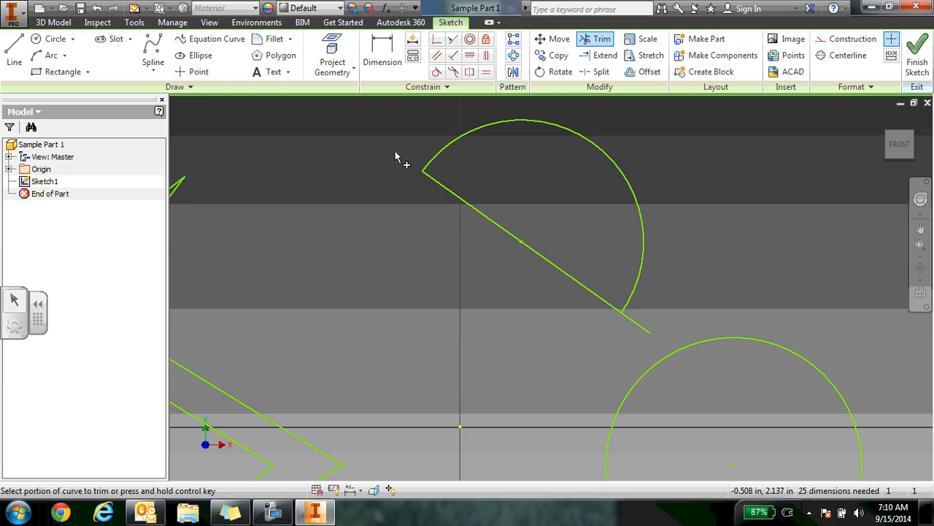
left_click(639, 330)
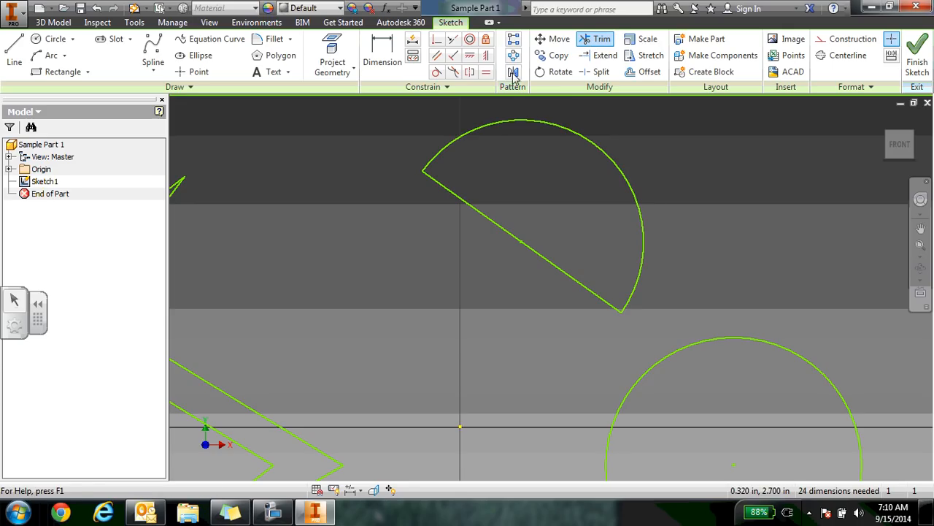
right_click(398, 256)
left_click(452, 255)
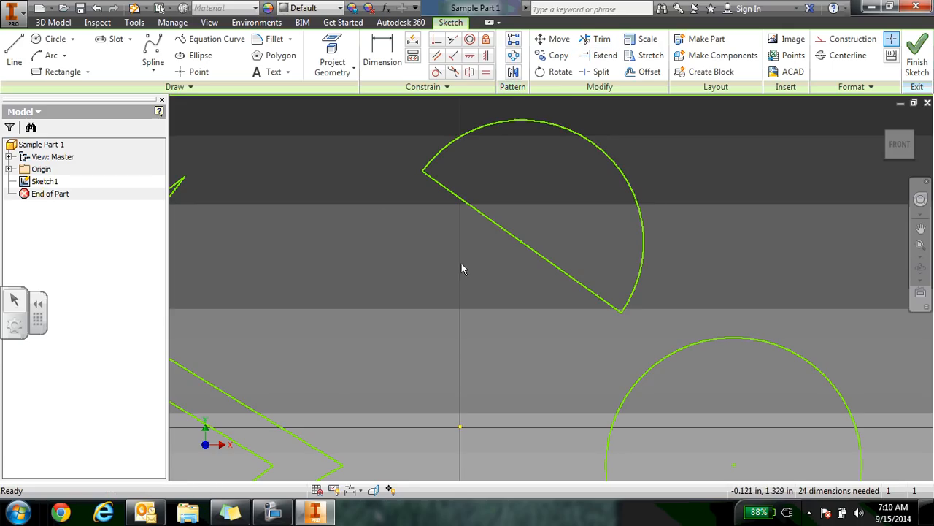
Draw a pentagon in the lower half of the large rectangle, with one vertex on its bottom edge
left_click(921, 246)
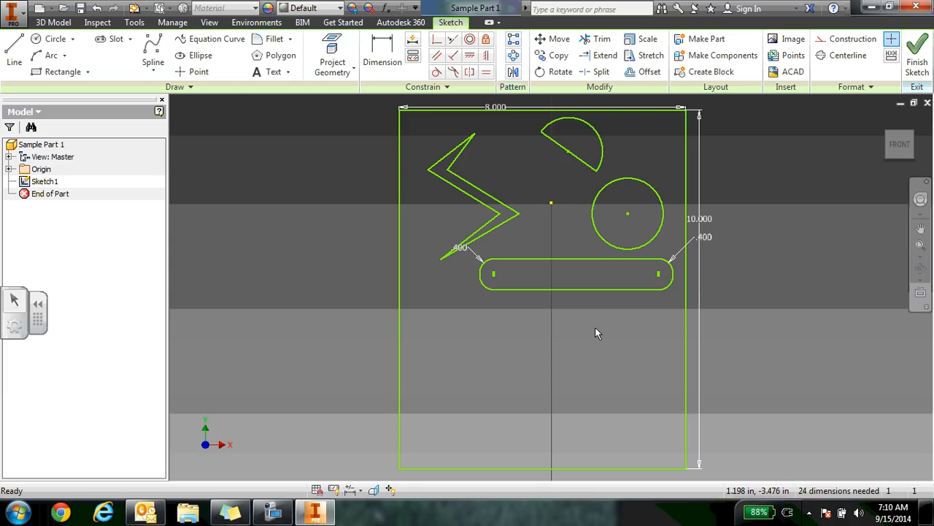
left_click(271, 58)
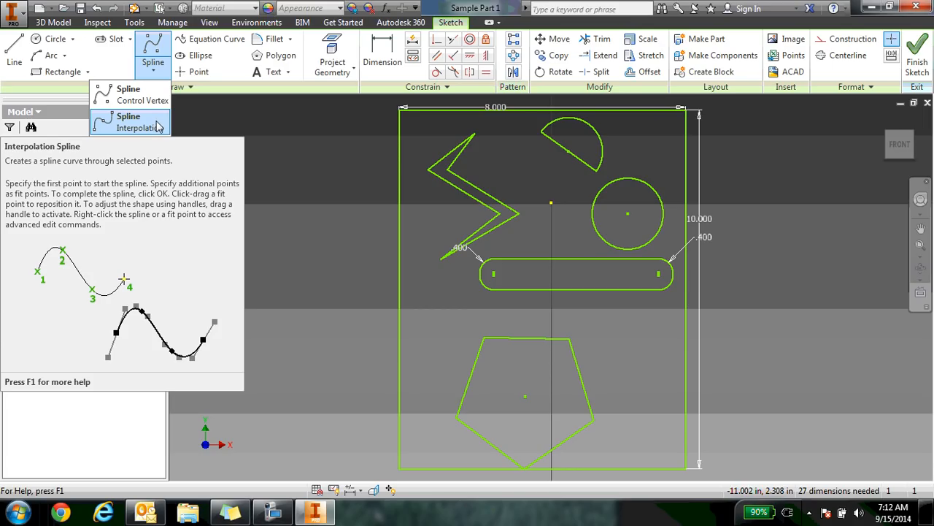
left_click(157, 127)
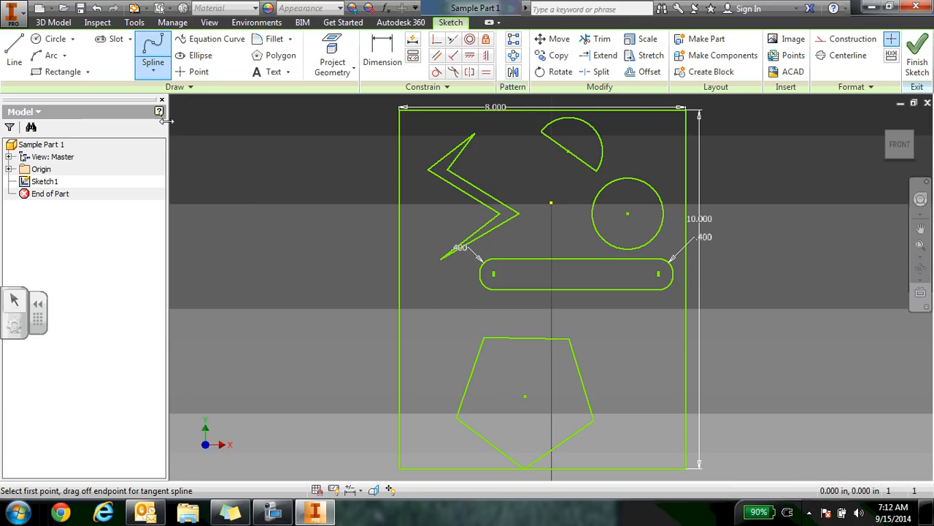
left_click(153, 70)
left_click(131, 93)
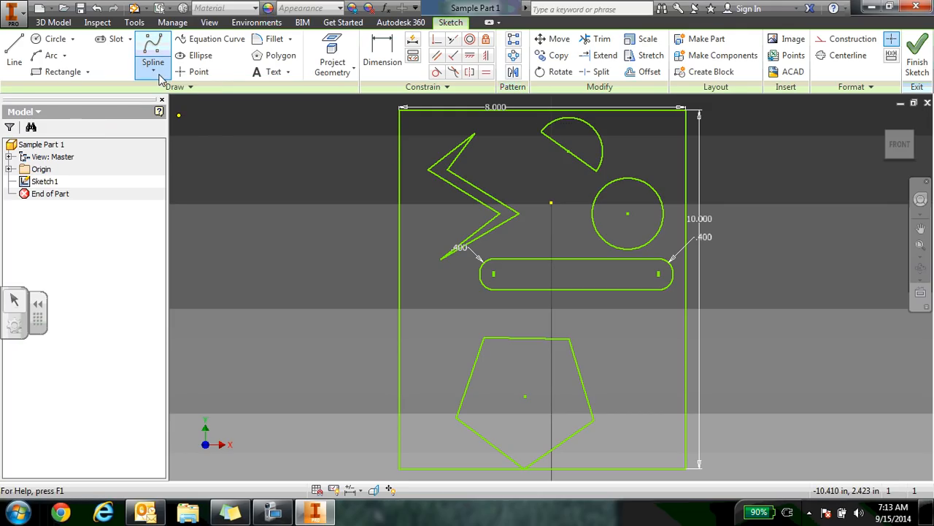
Draw an open four-point interpolation spline in the pentagon's upper half, shaped like the top of an S, and finish the curve
left_click(154, 70)
left_click(156, 126)
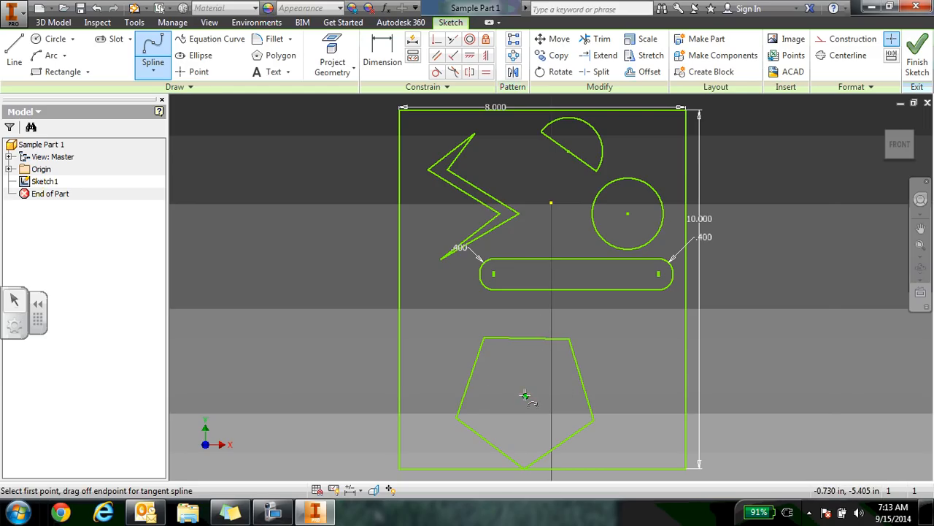
scroll(525, 395, "down", 3)
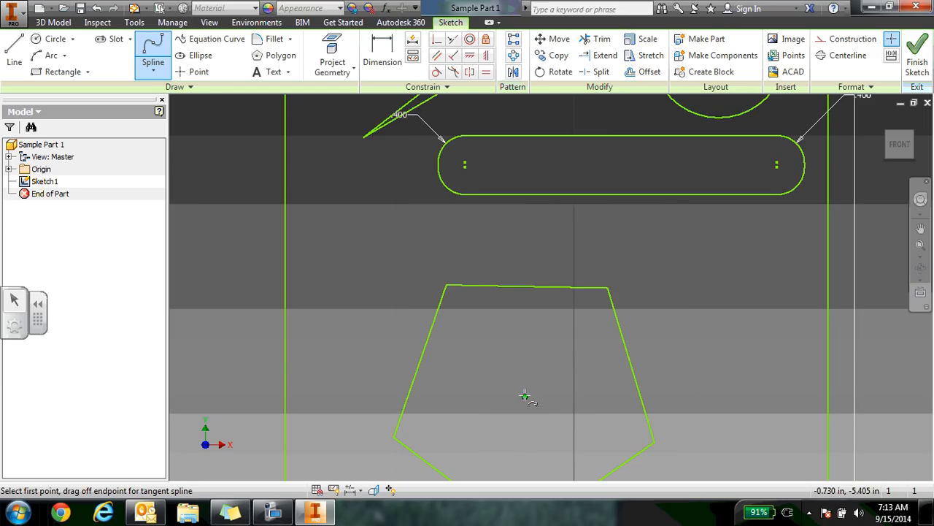
left_click(593, 354)
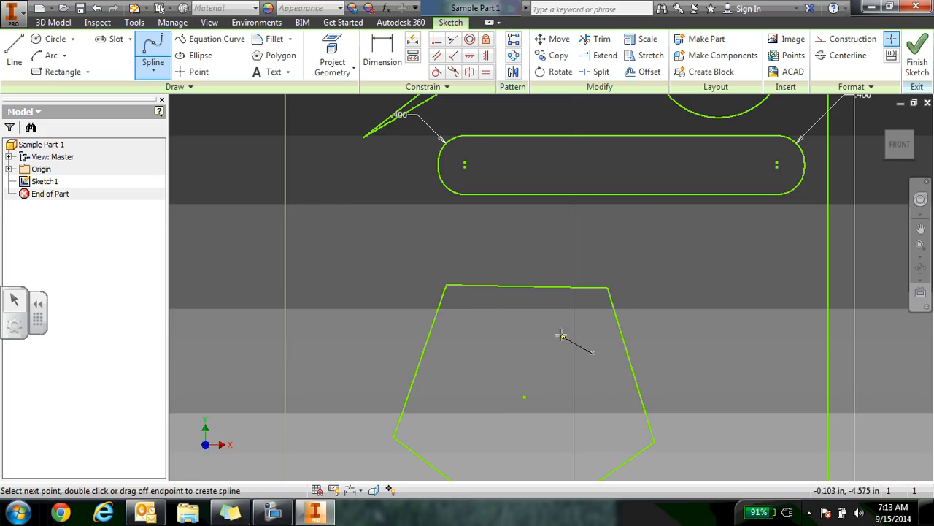
left_click(538, 315)
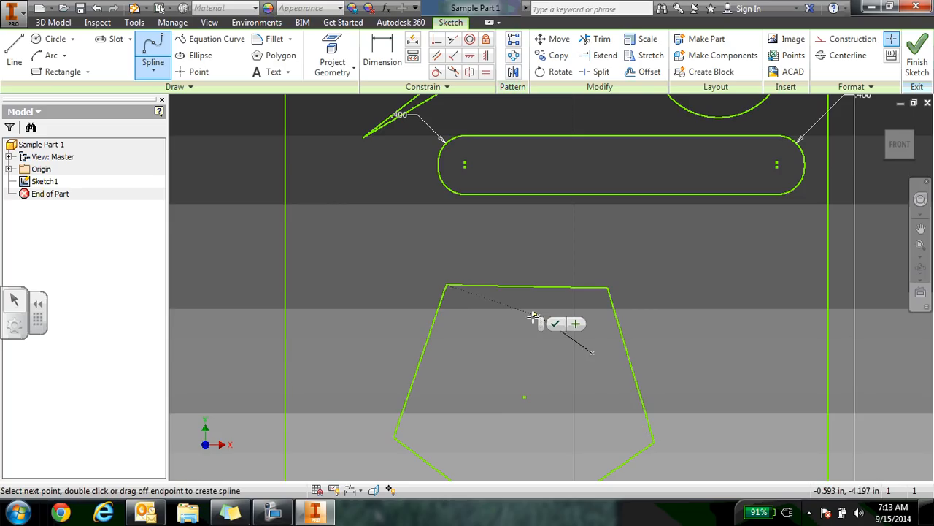
left_click(483, 343)
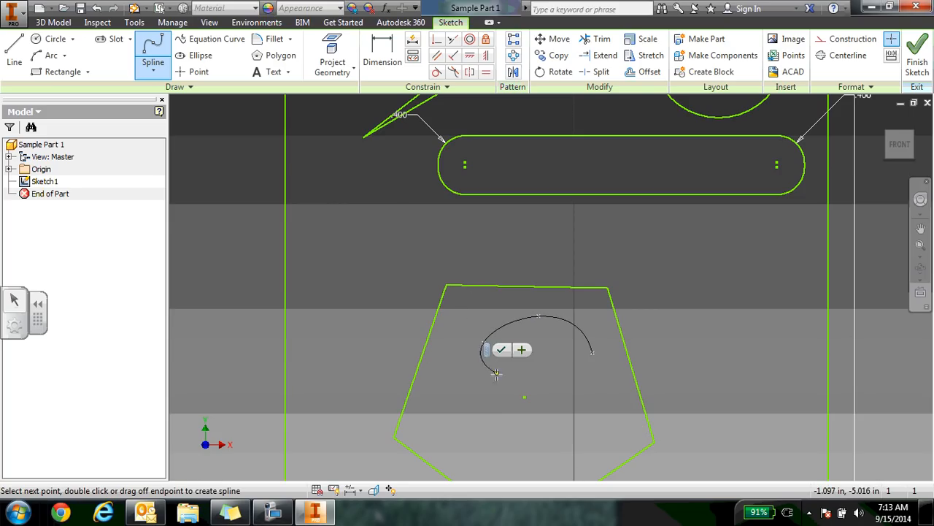
left_click(532, 390)
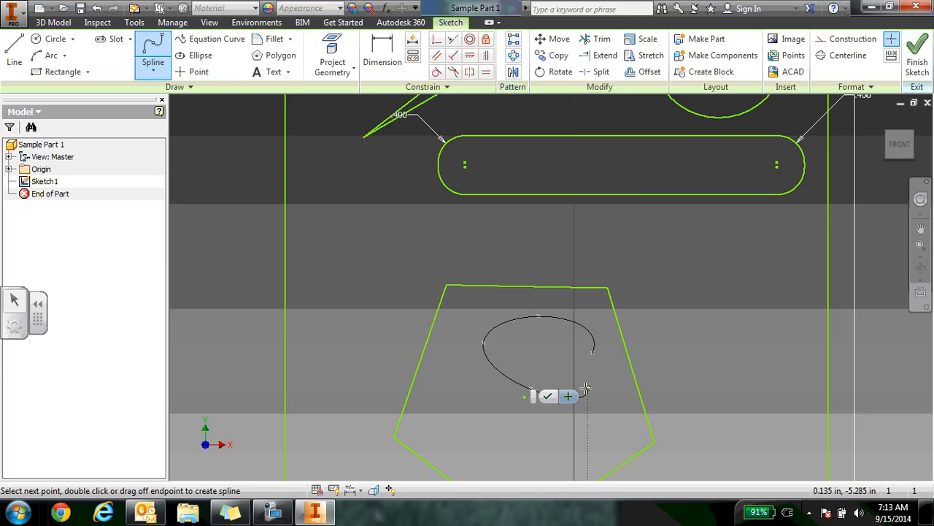
left_click(549, 397)
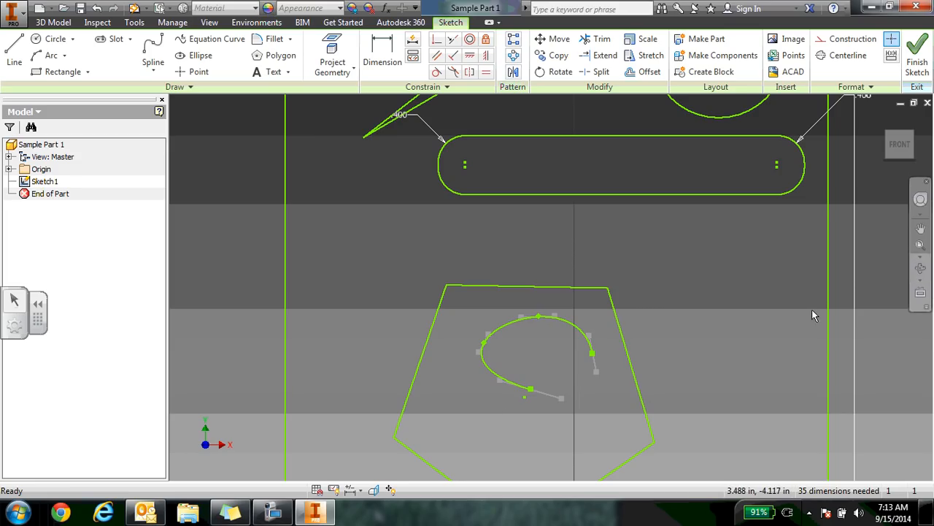
Draw a second interpolation spline from the upper curve's lower end through three more points, completing the S inside the pentagon
left_click(920, 229)
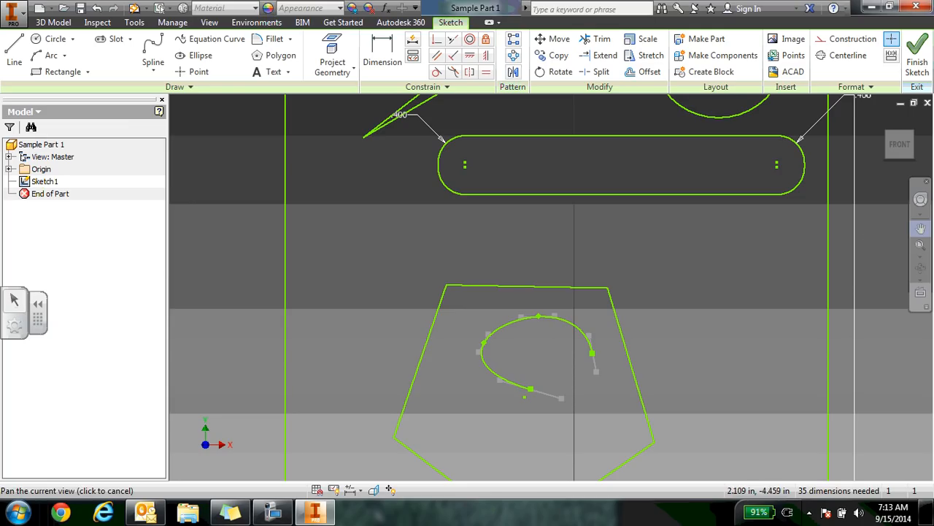
left_click_drag(724, 325, 710, 247)
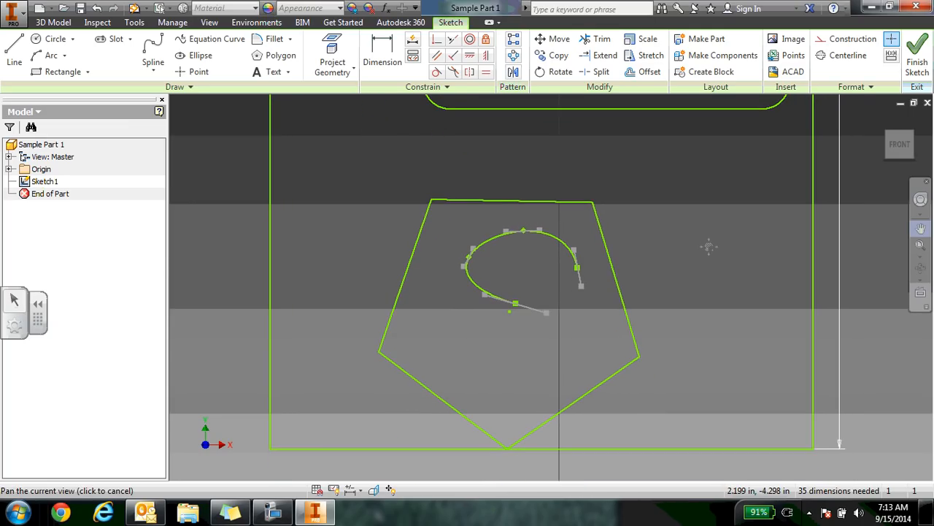
right_click_drag(652, 262, 691, 259)
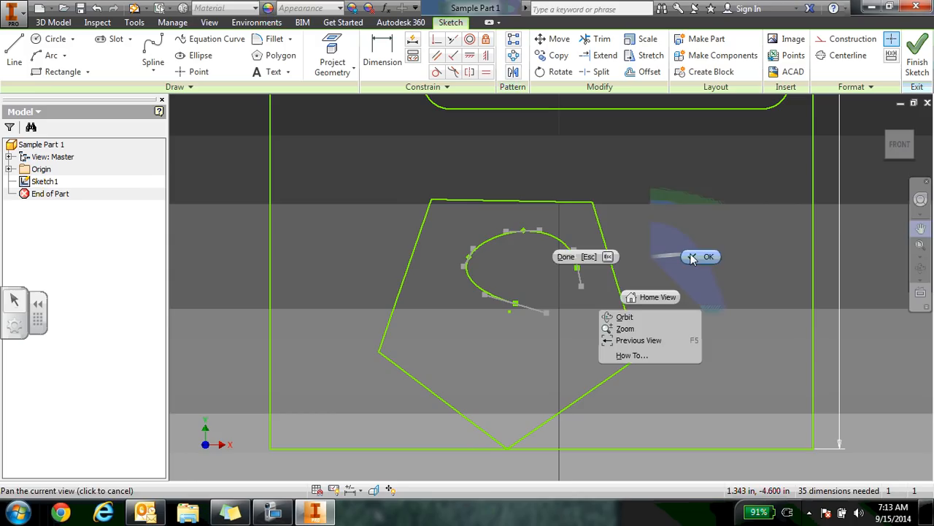
left_click(692, 257)
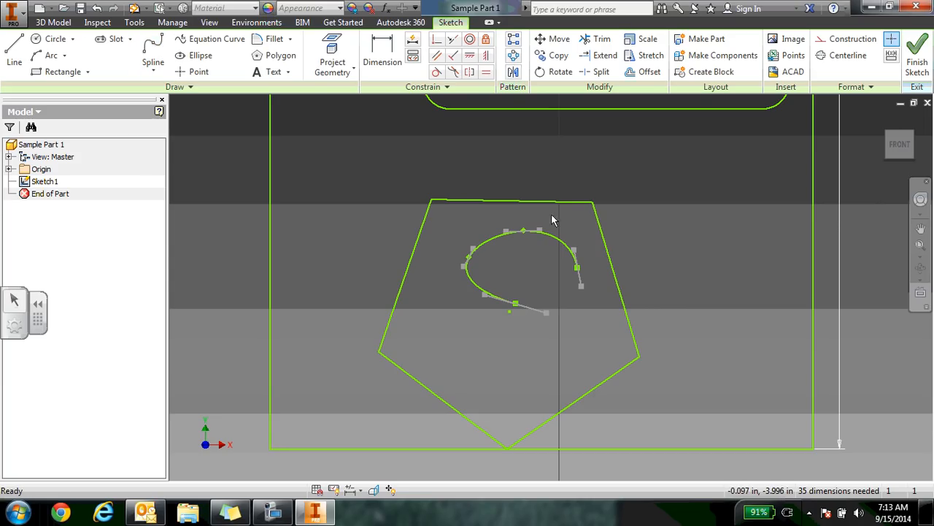
left_click(154, 47)
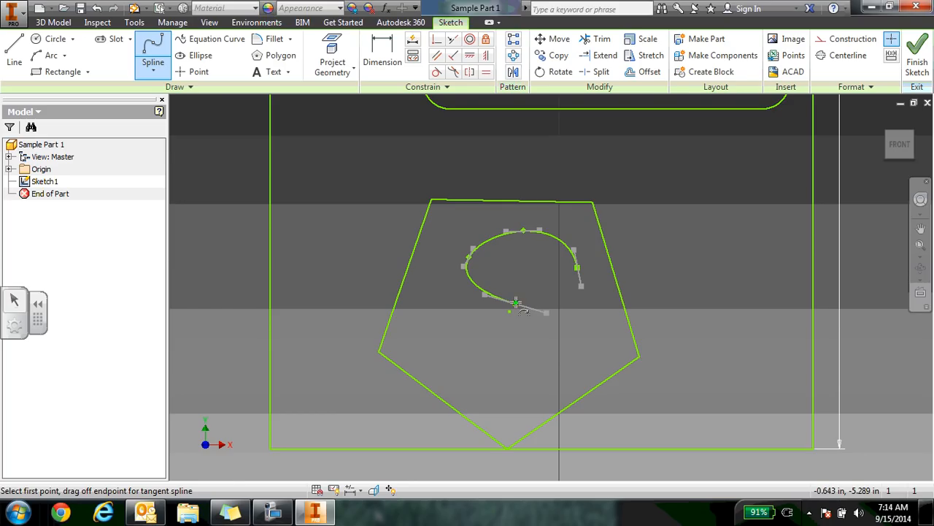
left_click(515, 302)
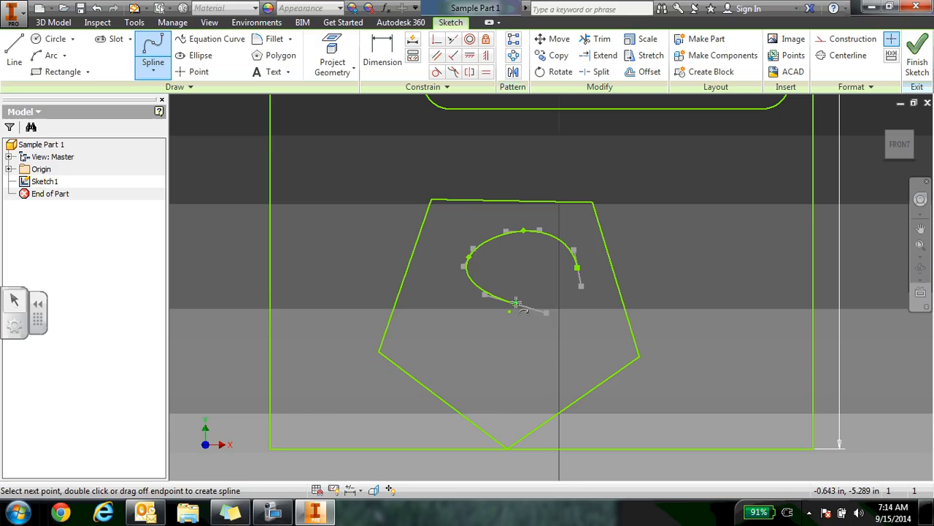
left_click(567, 329)
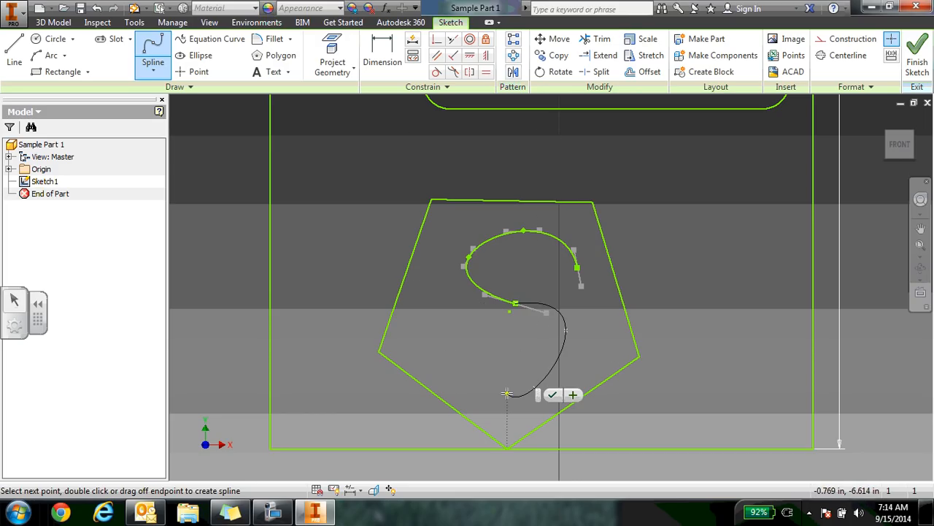
left_click(442, 356)
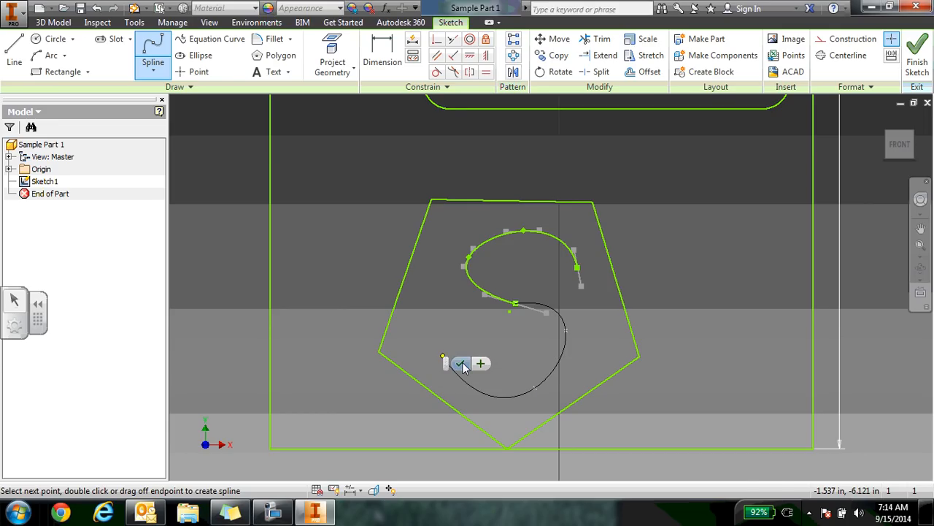
left_click(461, 364)
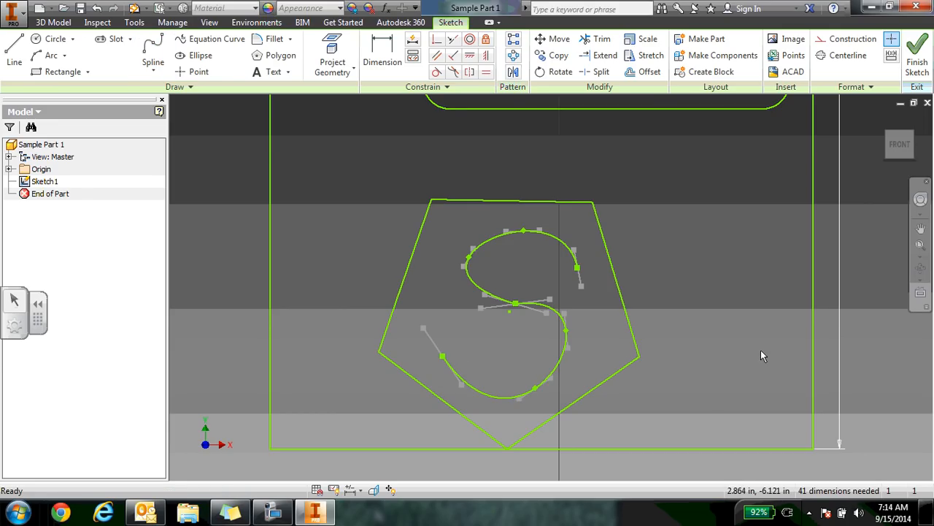
Reshape the lightning bolt by raising its upper tip and shifting its two right-hand corners slightly up and outward
left_click(922, 247)
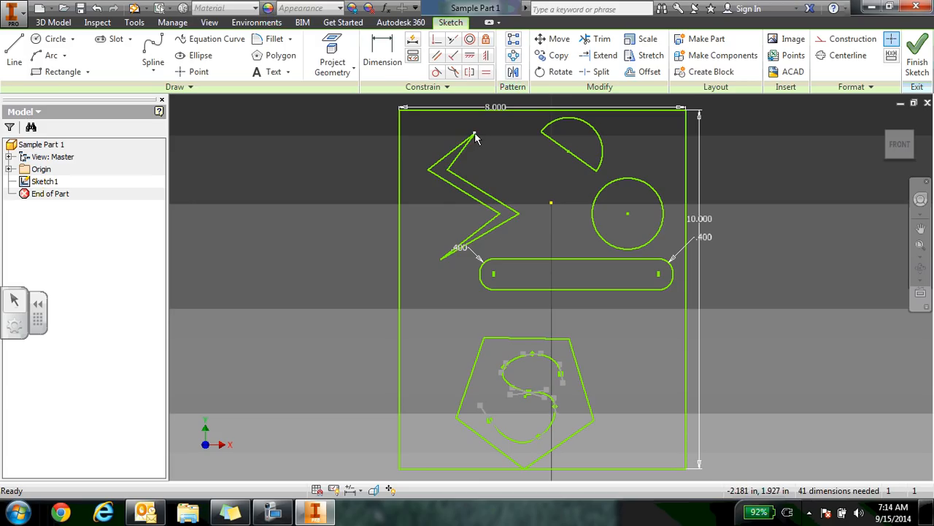
mouse_move(475, 137)
left_mouse_down()
mouse_move(486, 123)
mouse_move(504, 151)
mouse_move(470, 142)
mouse_move(458, 124)
mouse_move(480, 124)
left_mouse_up()
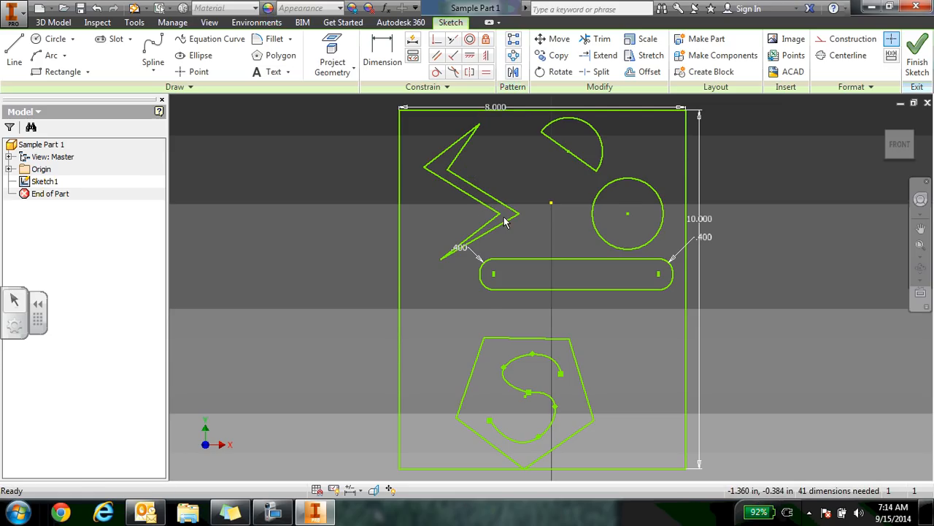
mouse_move(503, 217)
left_mouse_down()
mouse_move(490, 214)
mouse_move(516, 203)
mouse_move(508, 210)
left_mouse_up()
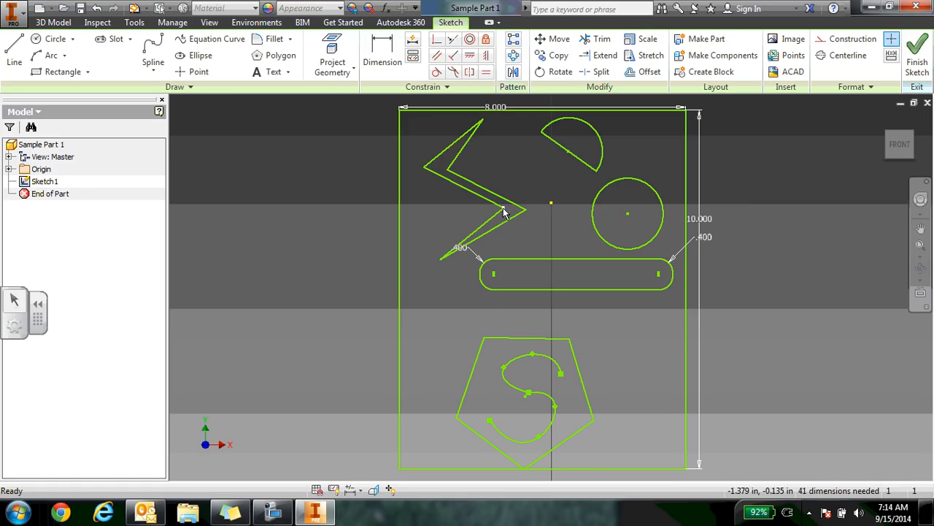
Move the half circle slightly down and the full circle slightly up
mouse_move(573, 160)
left_mouse_down()
mouse_move(553, 159)
mouse_move(565, 153)
mouse_move(572, 168)
left_mouse_up()
left_click(572, 167)
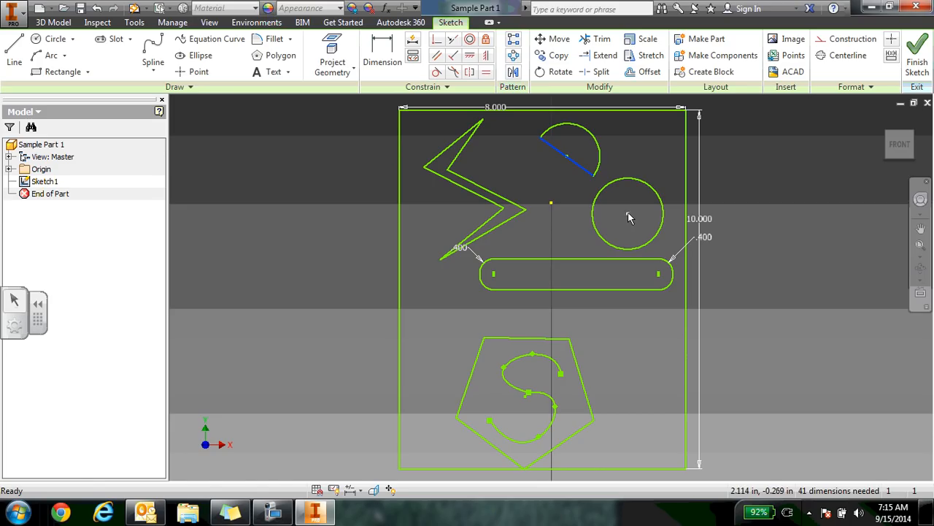
mouse_move(628, 214)
left_mouse_down()
mouse_move(636, 170)
mouse_move(643, 182)
mouse_move(626, 209)
left_mouse_up()
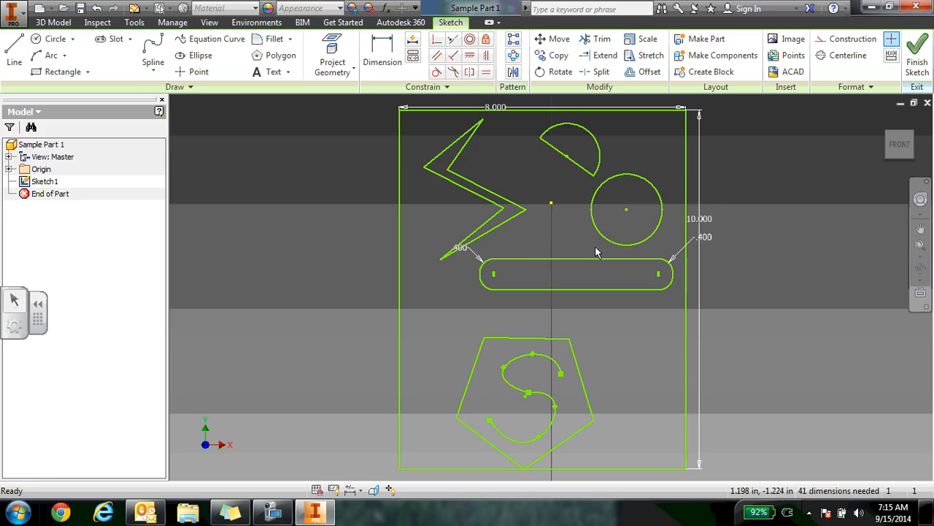
Raise the rounded rectangle's top edge slightly and shorten the shape by moving its left end inward
mouse_move(596, 256)
left_mouse_down()
mouse_move(597, 246)
mouse_move(600, 264)
mouse_move(602, 256)
left_mouse_up()
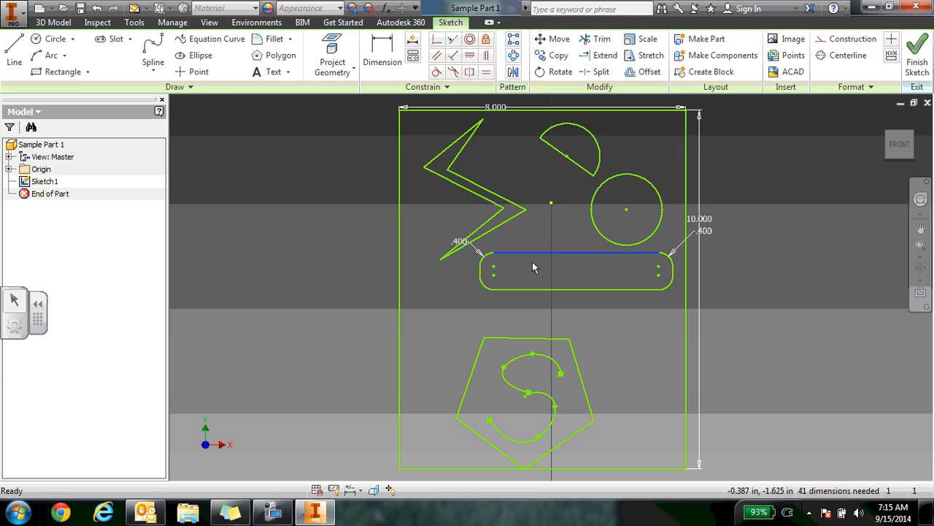
left_click_drag(477, 272, 504, 275)
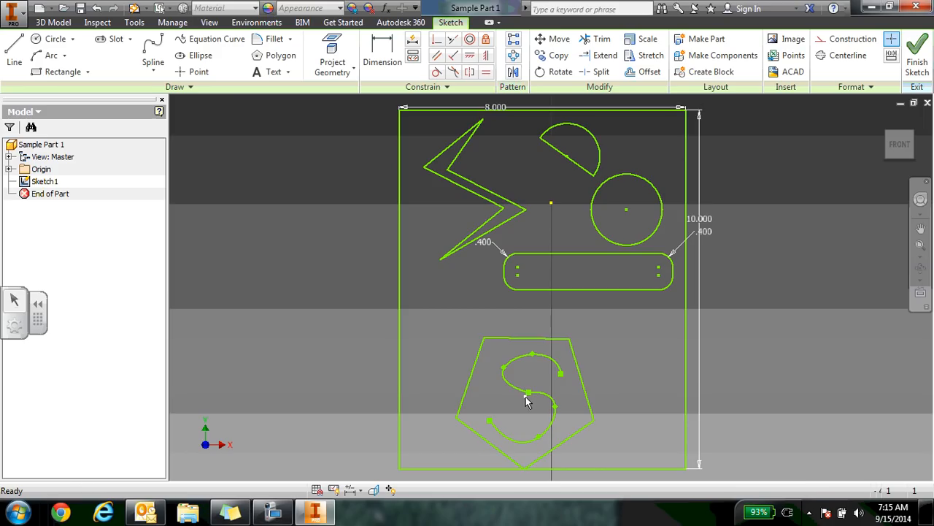
Nudge the S's upper end point and lower bend point slightly, and shift the pentagon right and back to its original place
mouse_move(528, 401)
left_mouse_down()
mouse_move(524, 389)
mouse_move(537, 404)
mouse_move(569, 370)
mouse_move(558, 372)
left_mouse_up()
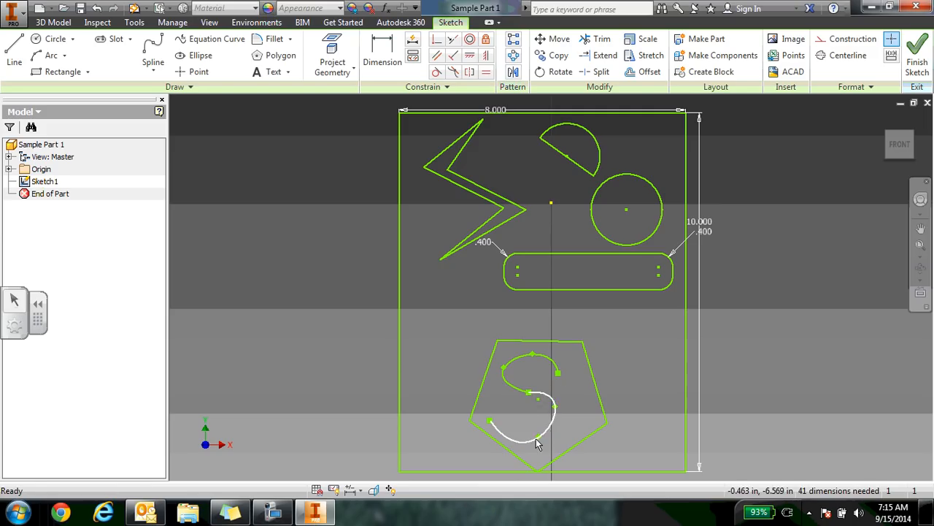
left_click_drag(539, 437, 540, 436)
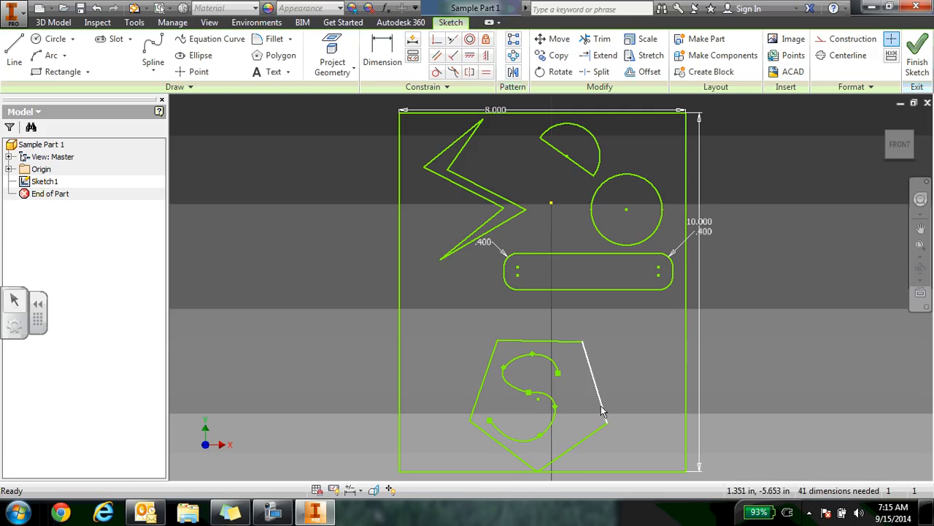
left_click_drag(603, 425, 592, 423)
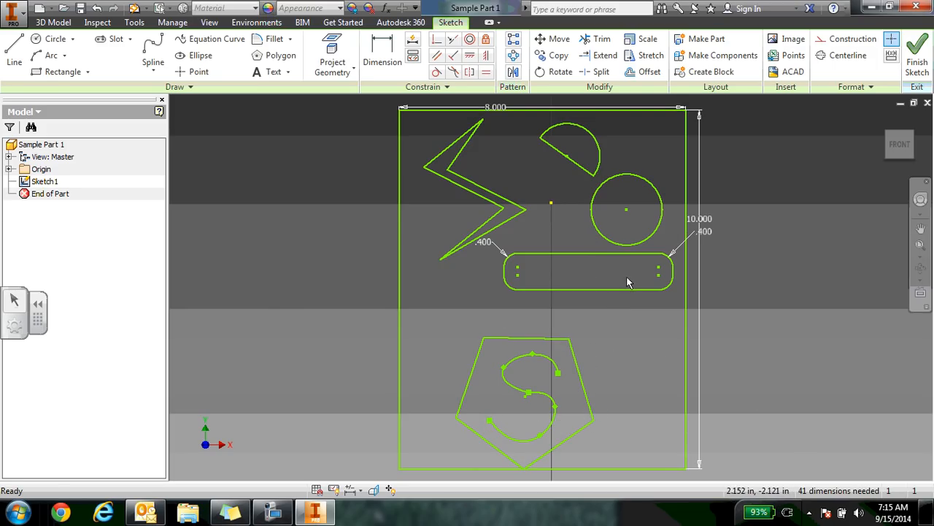
Save Sample Part 1, accepting the exit from sketch mode, and reopen Sketch1 for editing
left_click(81, 9)
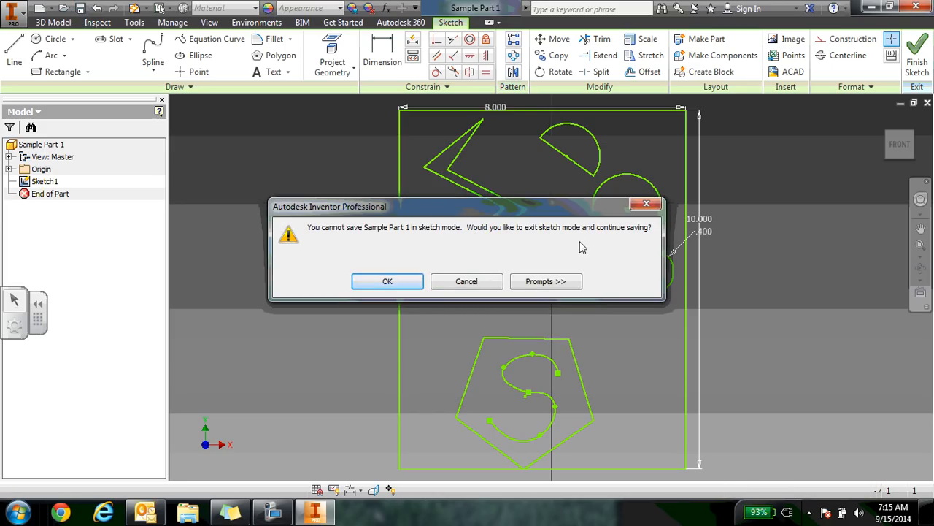
left_click(388, 282)
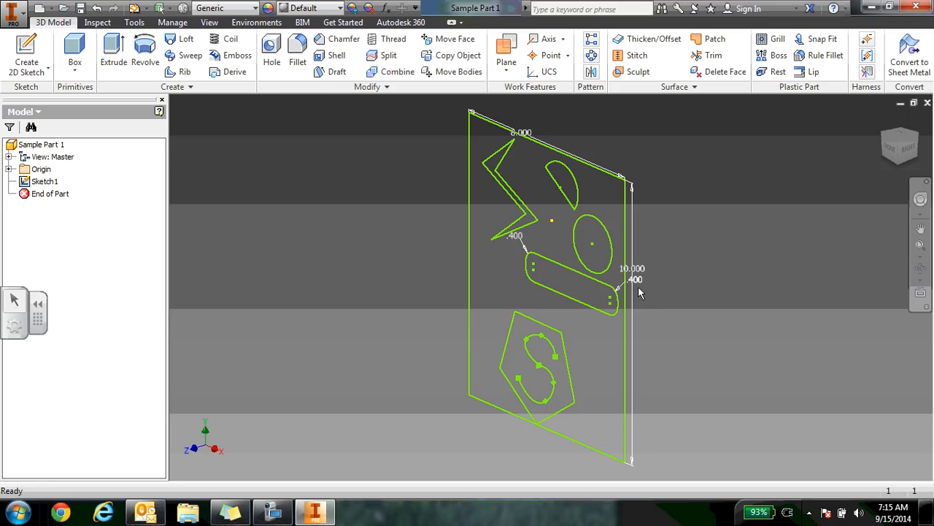
double_click(42, 182)
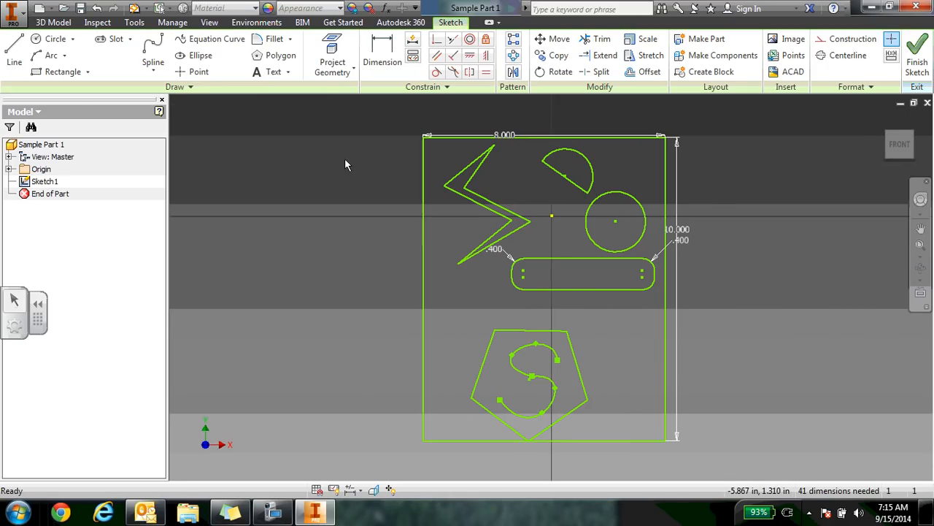
Print the Sample Part 1 sketch on the HP LaserJet 4250 PCL6 printer
left_click(11, 14)
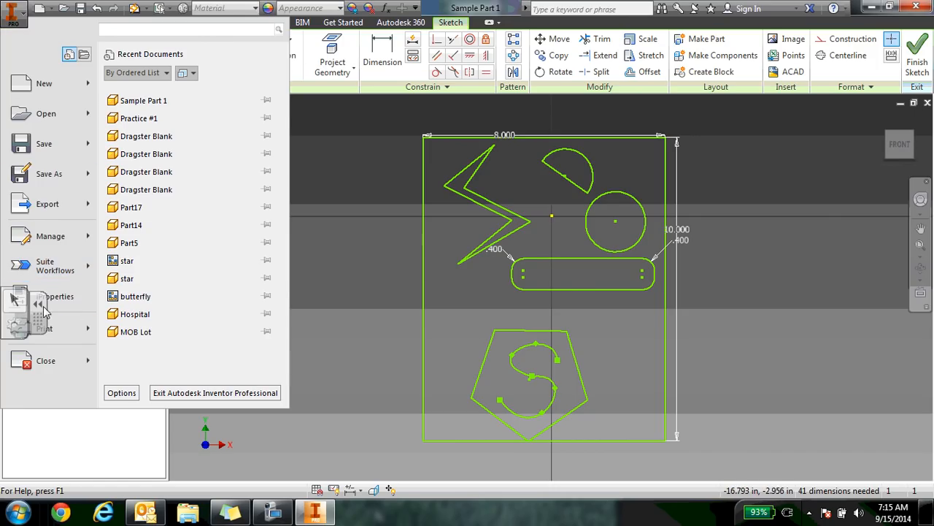
left_click_drag(38, 330, 37, 426)
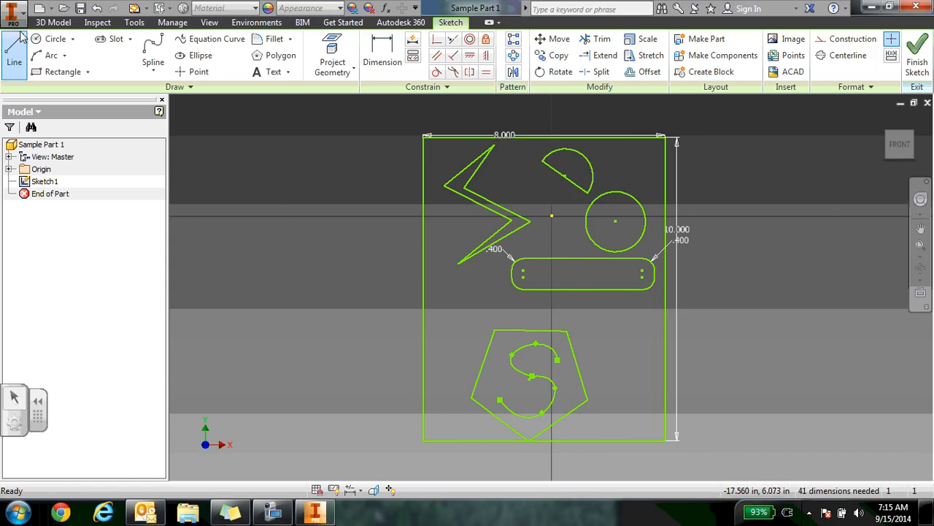
left_click(13, 14)
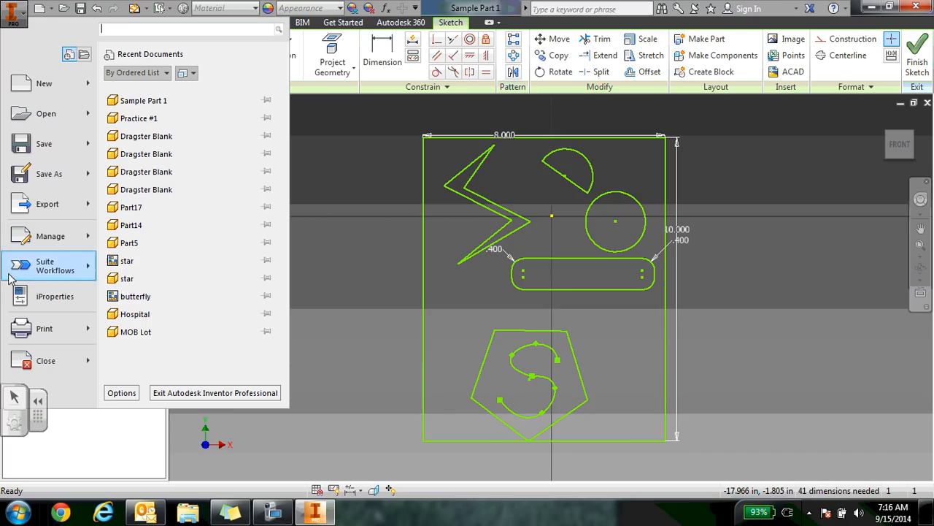
left_click(40, 328)
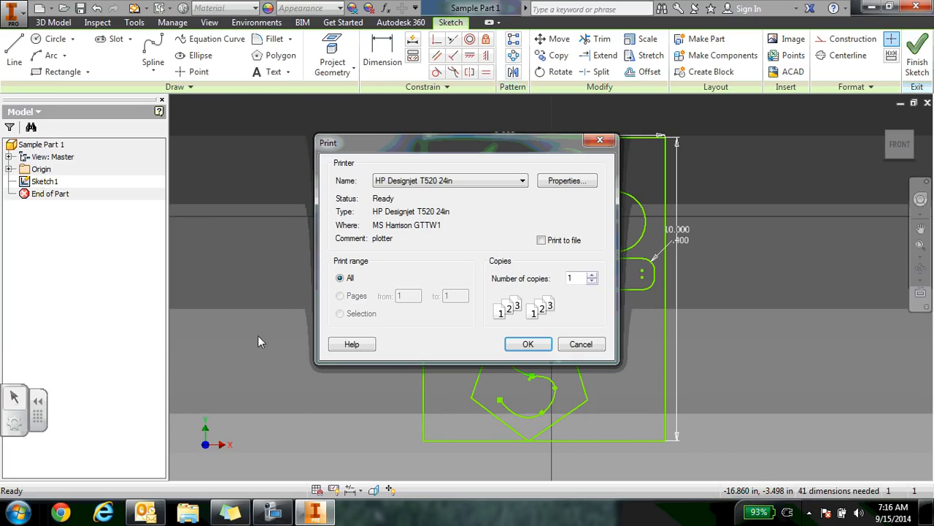
left_click(522, 182)
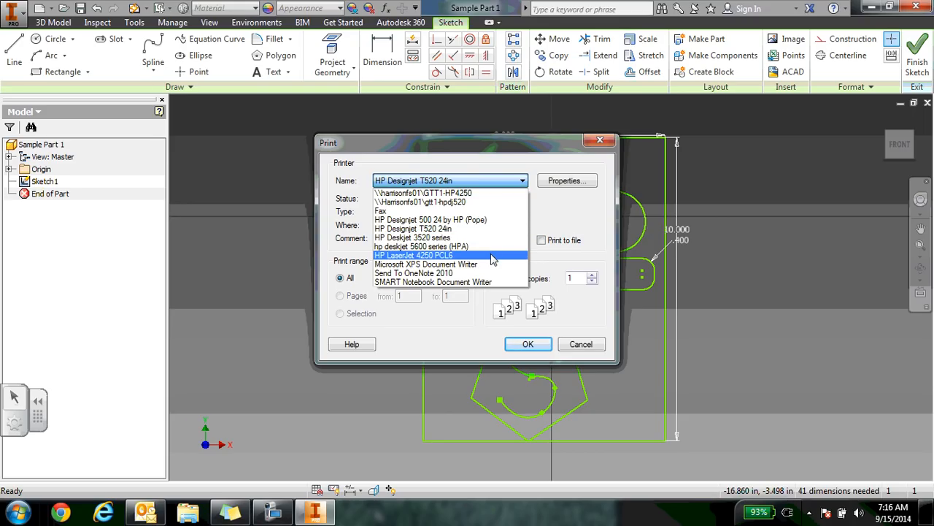
left_click(493, 255)
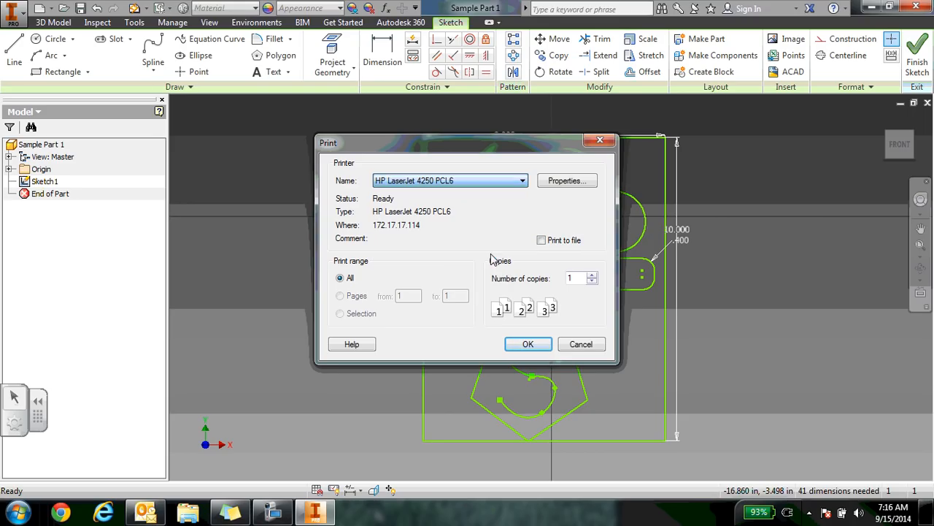
left_click(528, 346)
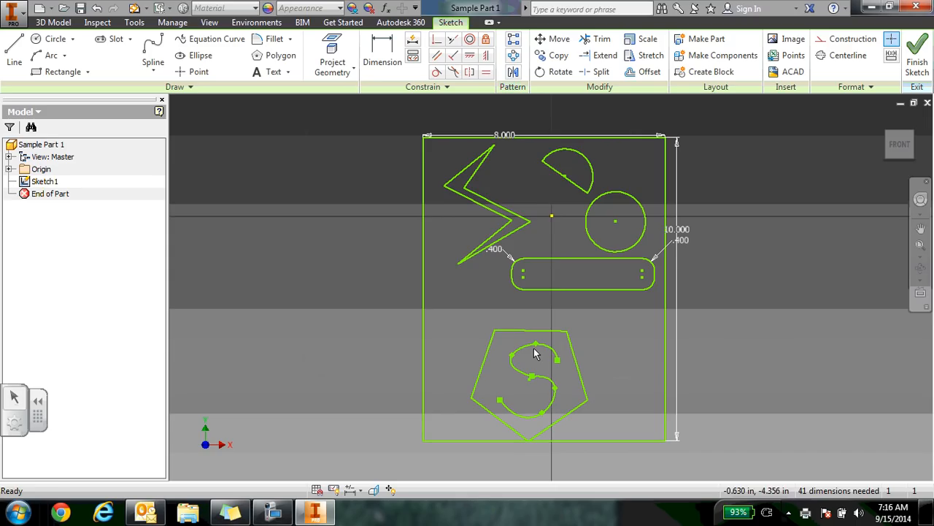